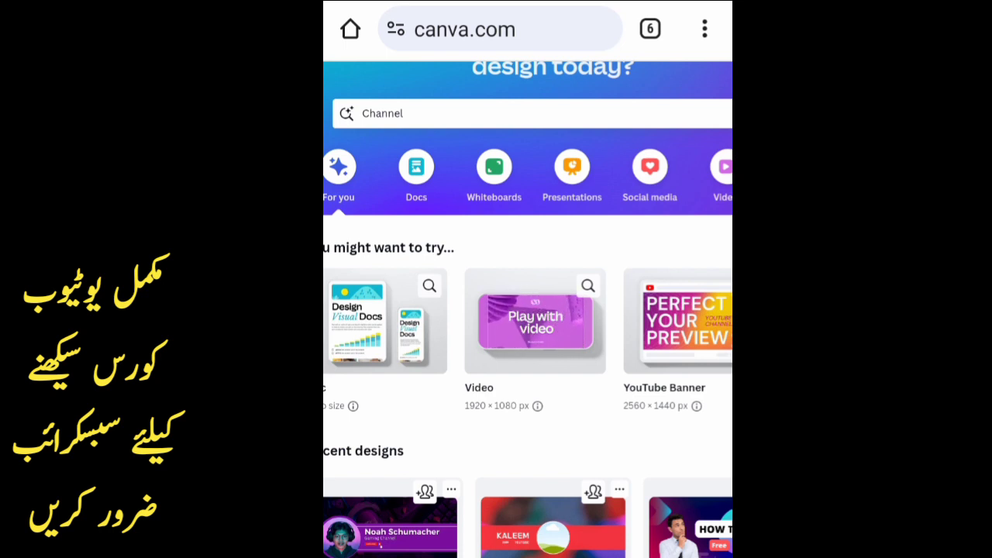
- Show the 'Channel' search suggestions, including the YouTube Banner and YouTube Channel Logo templates
{"action": "scroll", "coordinate": [527, 310], "scroll_direction": "down", "scroll_amount": 2}
{"action": "scroll", "coordinate": [527, 310], "scroll_direction": "up", "scroll_amount": 2}
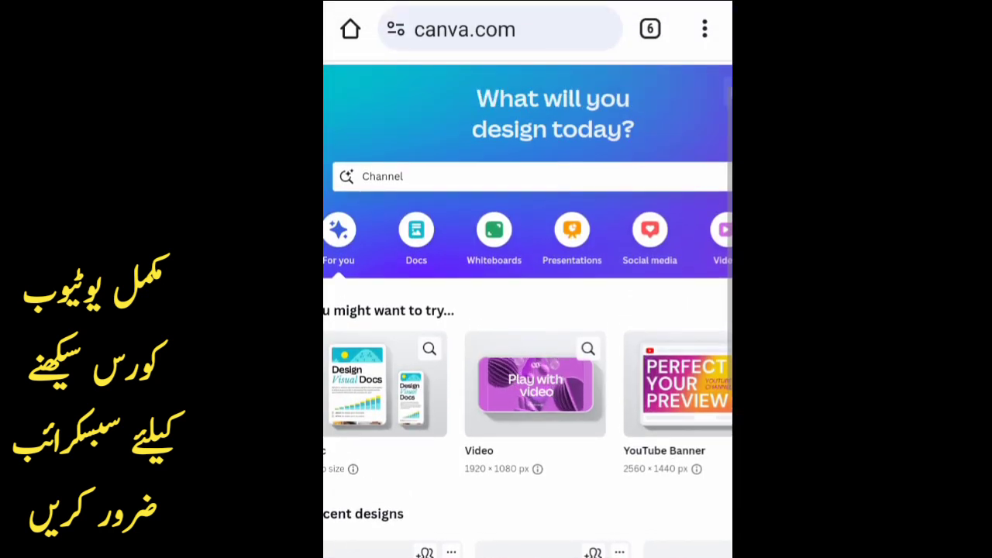
{"action": "mouse_move", "coordinate": [545, 173]}
{"action": "left_mouse_down"}
{"action": "mouse_move", "coordinate": [539, 56]}
{"action": "mouse_move", "coordinate": [535, 158]}
{"action": "left_mouse_up"}
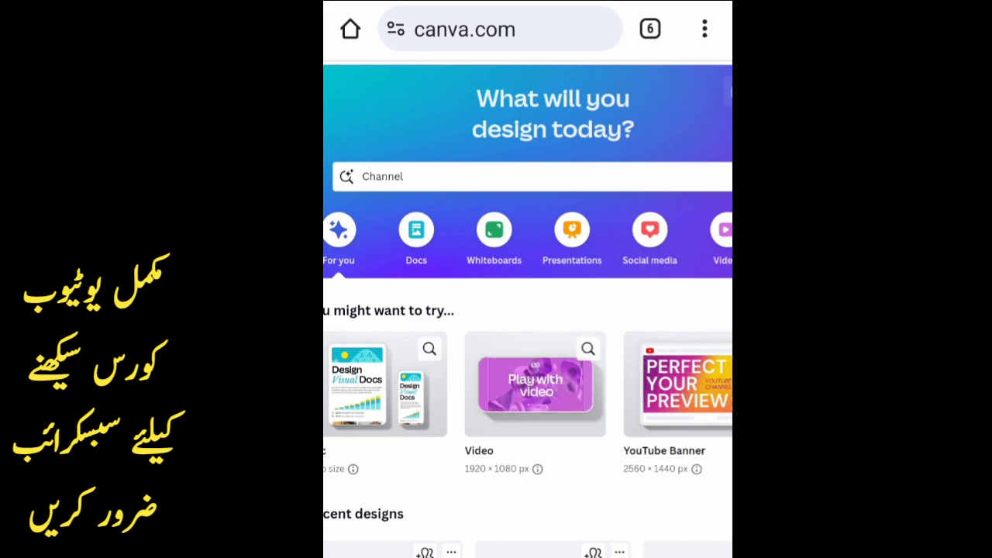
{"action": "scroll", "coordinate": [527, 349], "scroll_direction": "down", "scroll_amount": 5}
{"action": "scroll", "coordinate": [527, 349], "scroll_direction": "up", "scroll_amount": 5}
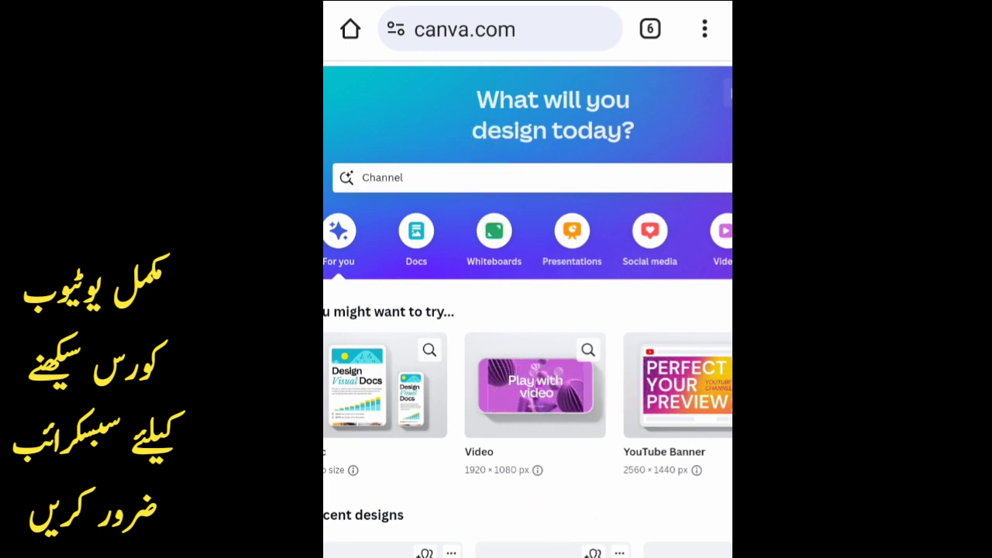
{"action": "left_click", "coordinate": [391, 177]}
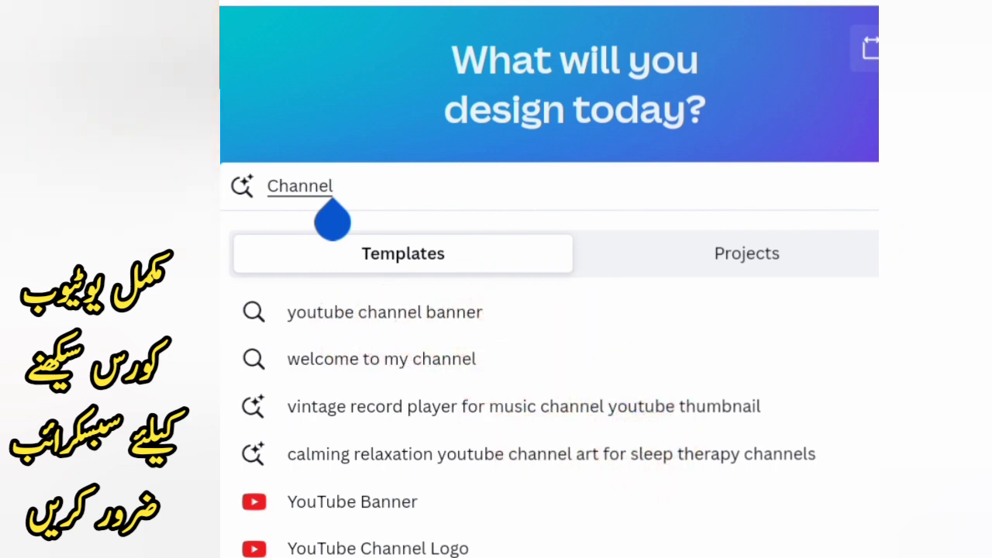
- Dismiss the Channel suggestions and scroll Recent designs to reach the purple gaming YouTube Banner
{"action": "scroll", "coordinate": [543, 349], "scroll_direction": "down", "scroll_amount": 8}
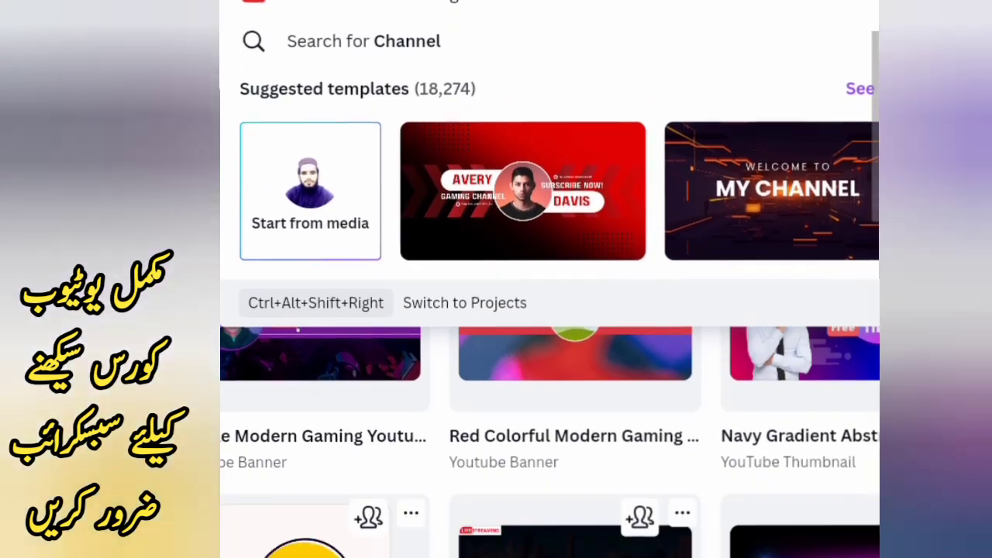
{"action": "key", "text": "Escape"}
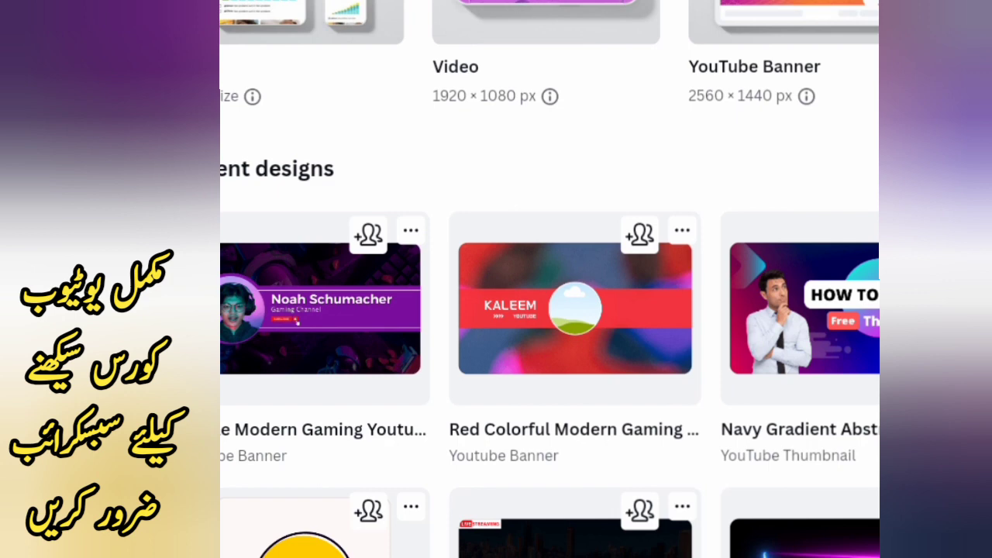
{"action": "scroll", "coordinate": [549, 310], "scroll_direction": "down", "scroll_amount": 5}
{"action": "scroll", "coordinate": [549, 309], "scroll_direction": "down", "scroll_amount": 5}
{"action": "scroll", "coordinate": [549, 310], "scroll_direction": "up", "scroll_amount": 4}
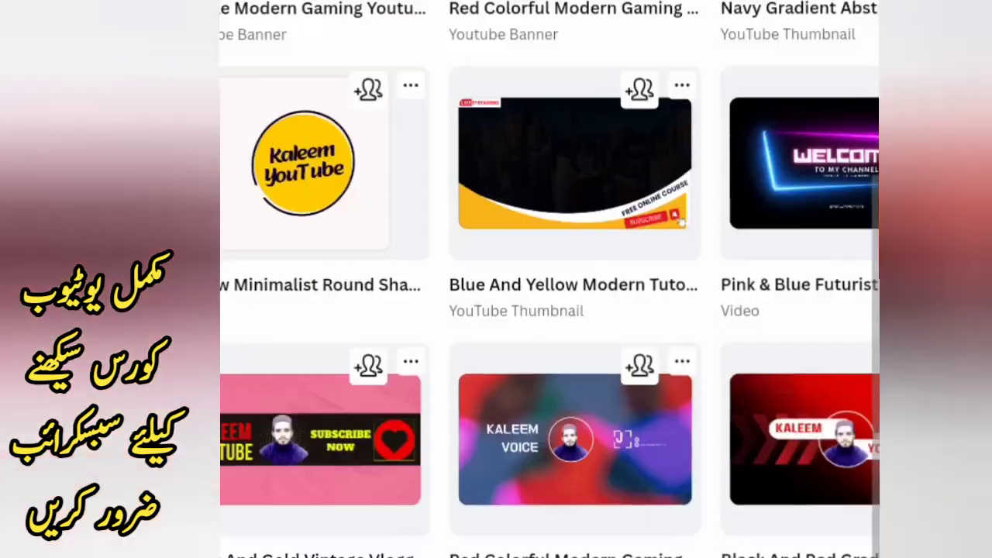
{"action": "scroll", "coordinate": [549, 310], "scroll_direction": "up", "scroll_amount": 6}
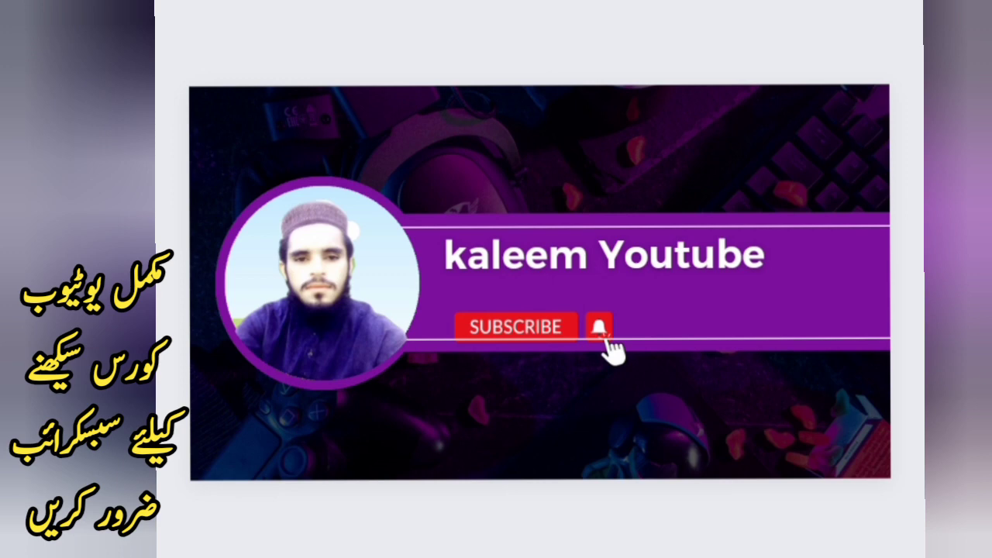
- Delete the creator photo from the banner's circle frame, leaving the placeholder, and deselect it
{"action": "left_click", "coordinate": [321, 279]}
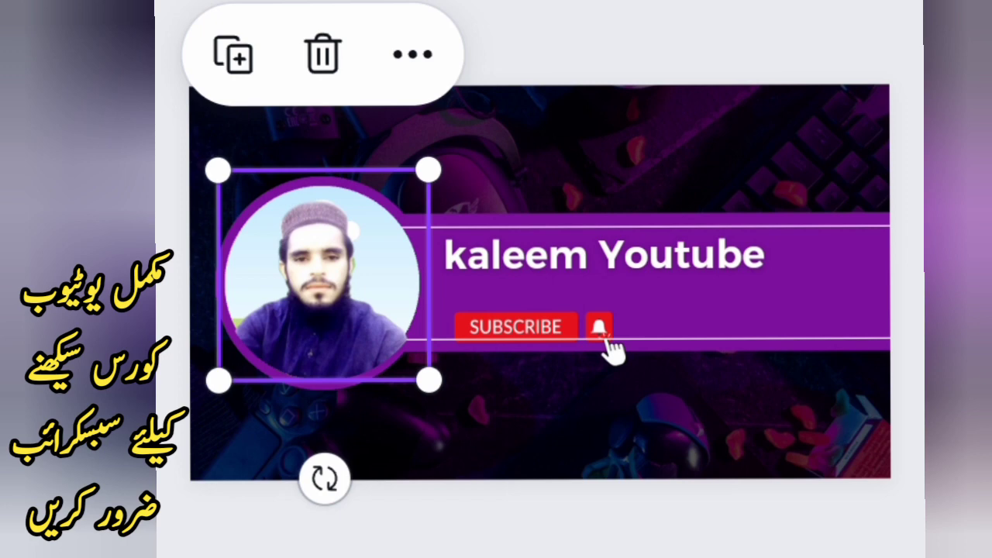
{"action": "scroll", "coordinate": [540, 279], "scroll_direction": "down", "scroll_amount": 3}
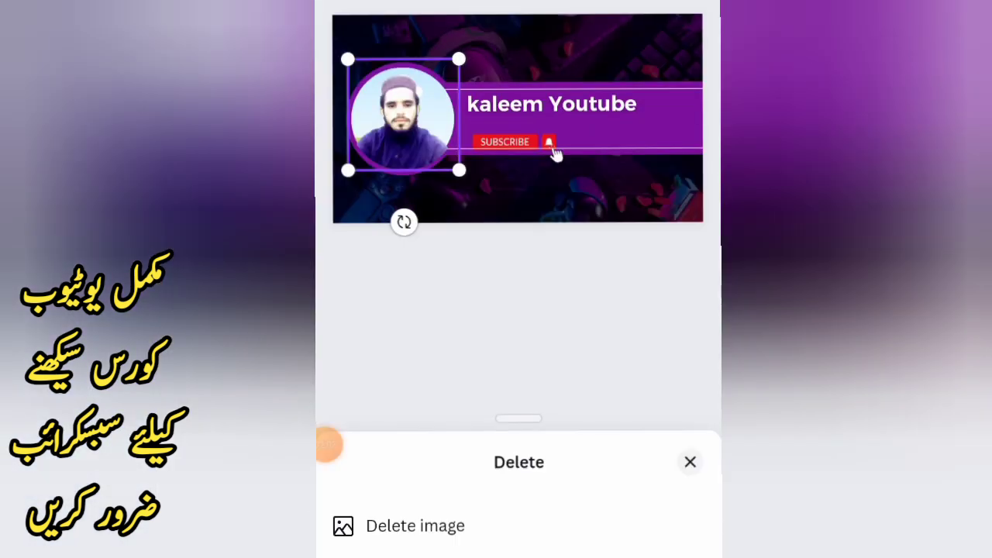
{"action": "left_click", "coordinate": [415, 525]}
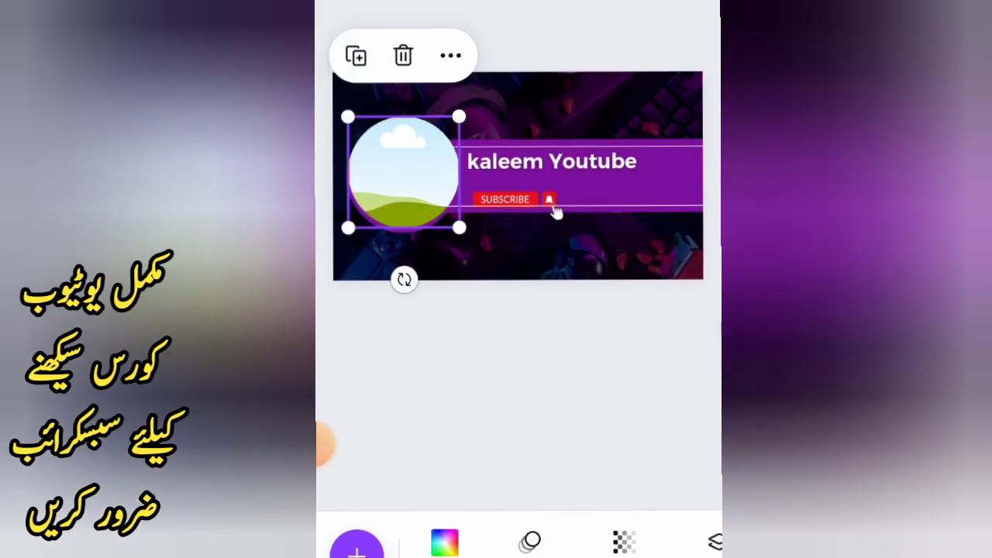
{"action": "left_click", "coordinate": [517, 372]}
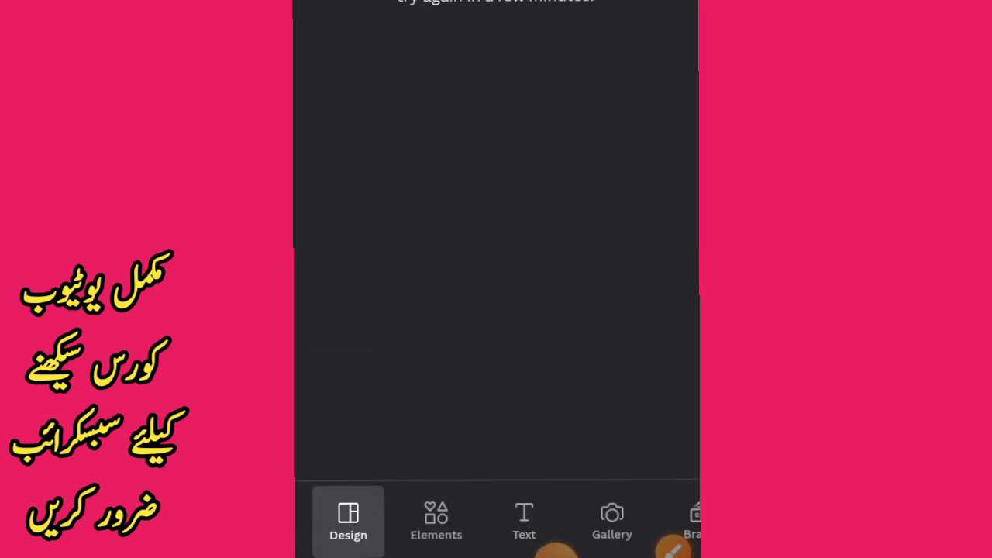
- Add the creator's photo from the phone Gallery's PhotosEditor album onto the banner page
{"action": "left_click", "coordinate": [611, 519]}
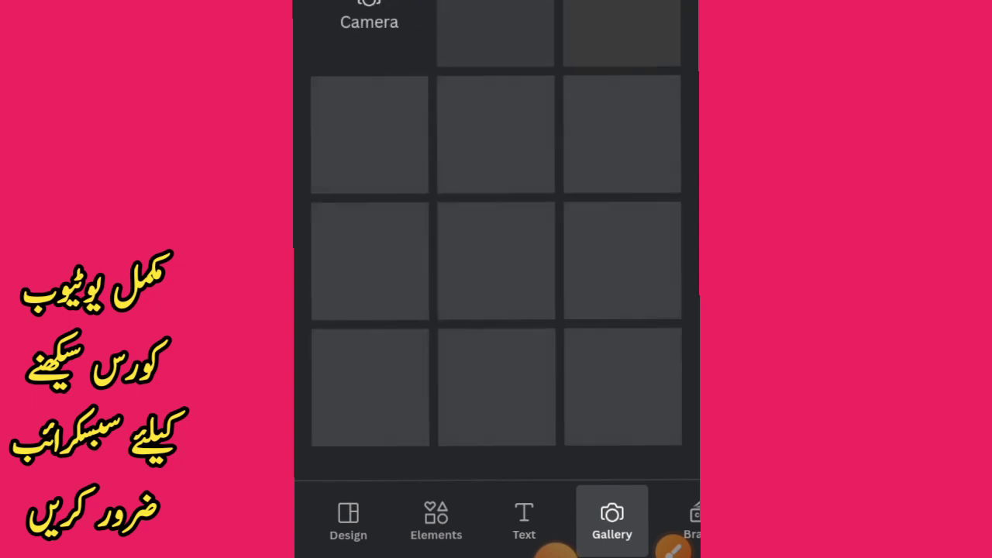
{"action": "scroll", "coordinate": [496, 232], "scroll_direction": "down", "scroll_amount": 10}
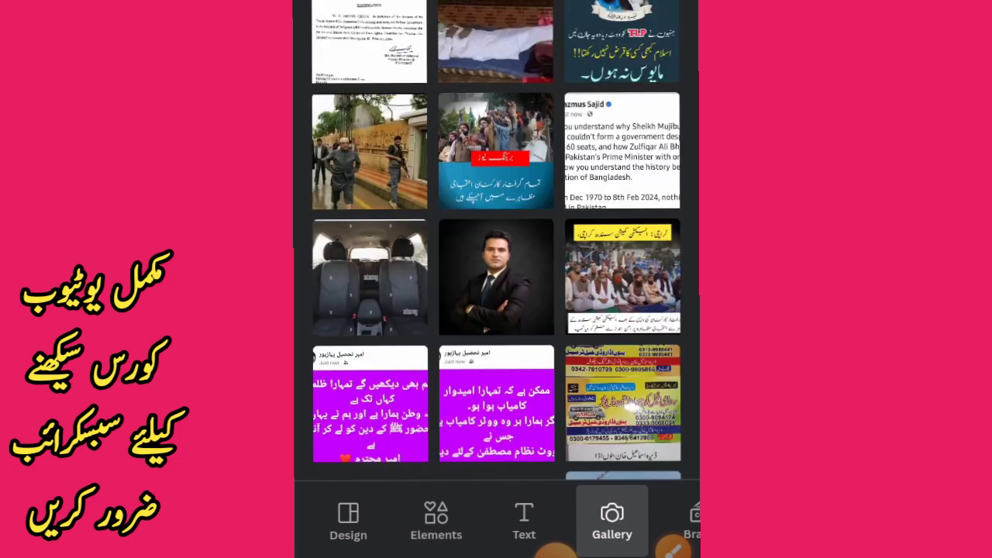
{"action": "scroll", "coordinate": [496, 233], "scroll_direction": "down", "scroll_amount": 3}
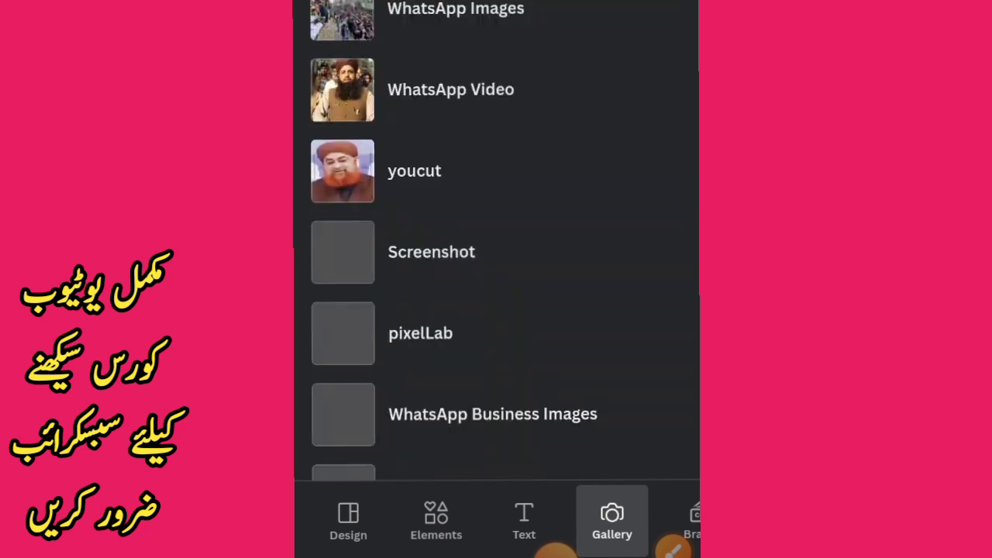
{"action": "scroll", "coordinate": [496, 241], "scroll_direction": "down", "scroll_amount": 4}
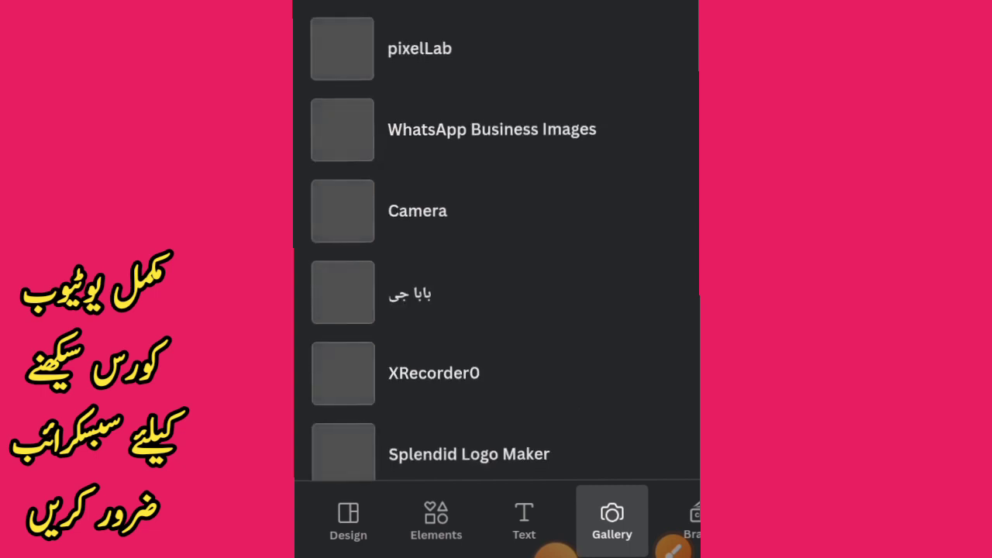
{"action": "scroll", "coordinate": [496, 241], "scroll_direction": "down", "scroll_amount": 5}
{"action": "scroll", "coordinate": [496, 240], "scroll_direction": "down", "scroll_amount": 3}
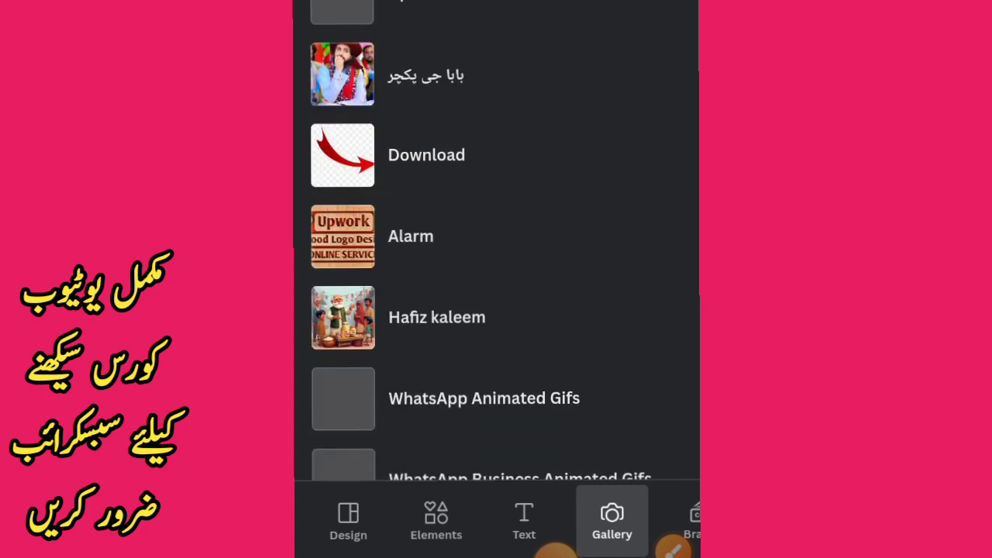
{"action": "scroll", "coordinate": [496, 240], "scroll_direction": "down", "scroll_amount": 2}
{"action": "scroll", "coordinate": [496, 241], "scroll_direction": "down", "scroll_amount": 5}
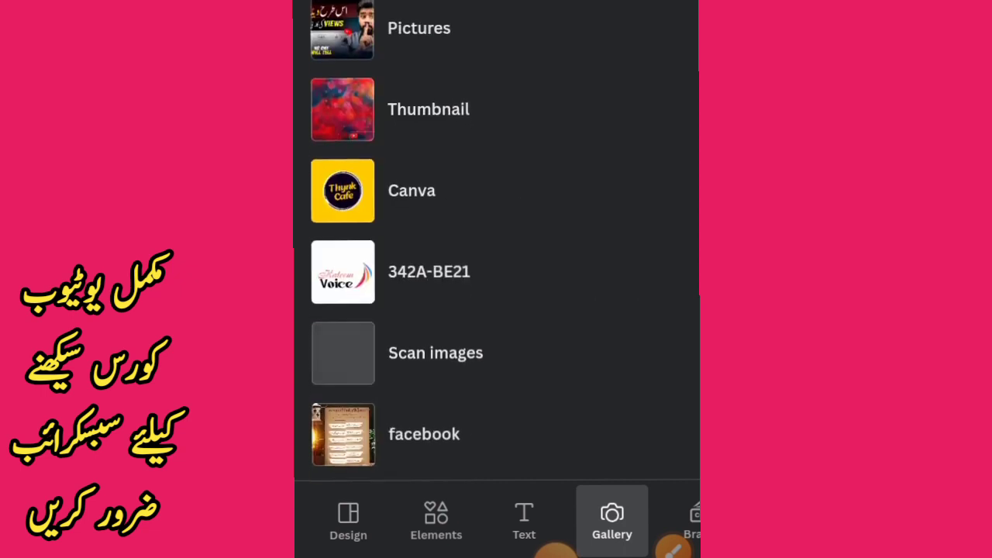
{"action": "scroll", "coordinate": [496, 240], "scroll_direction": "down", "scroll_amount": 3}
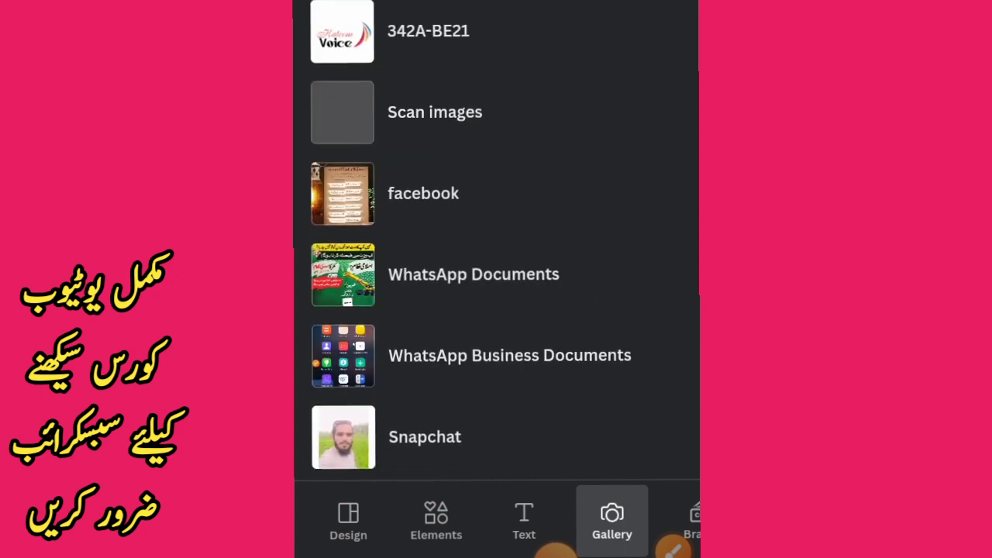
{"action": "scroll", "coordinate": [496, 240], "scroll_direction": "down", "scroll_amount": 5}
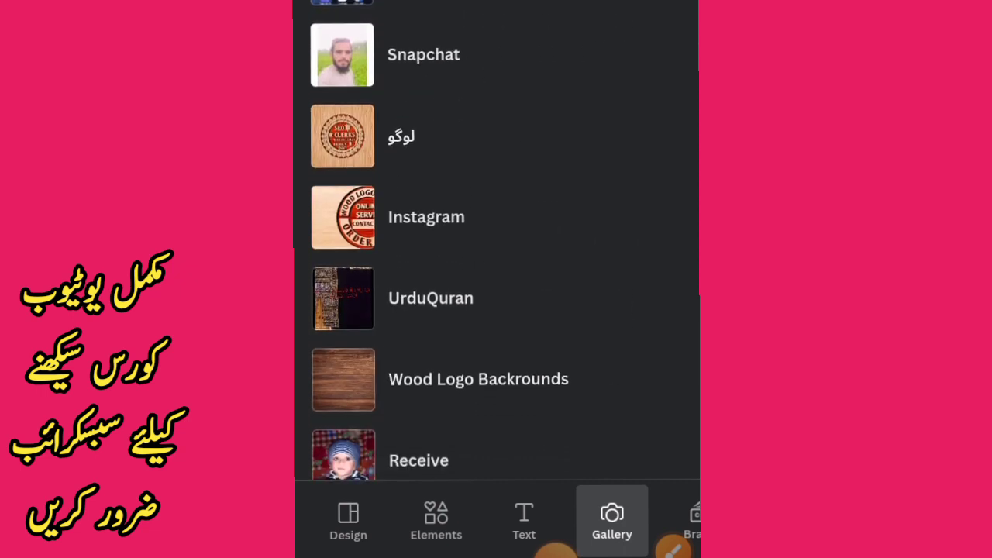
{"action": "scroll", "coordinate": [496, 240], "scroll_direction": "down", "scroll_amount": 4}
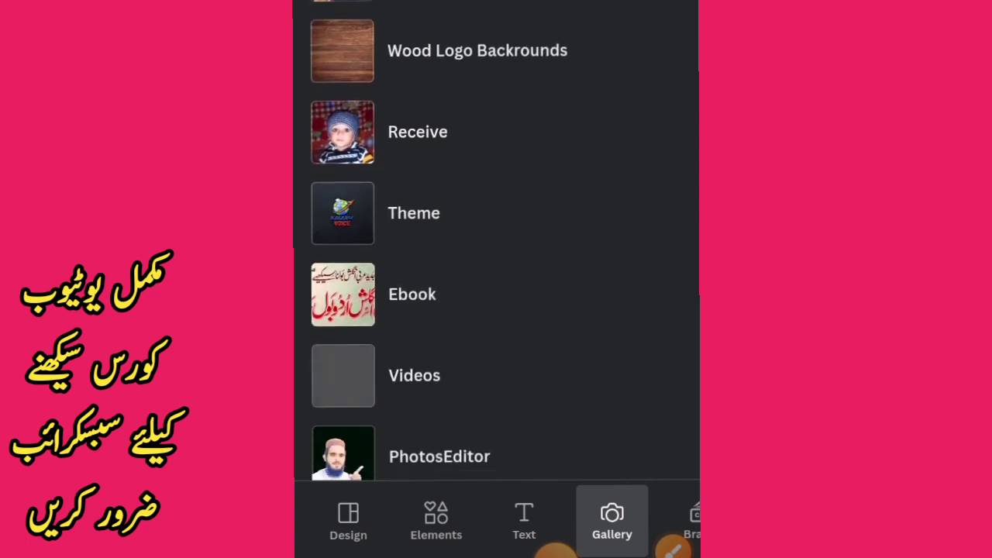
{"action": "scroll", "coordinate": [496, 240], "scroll_direction": "down", "scroll_amount": 4}
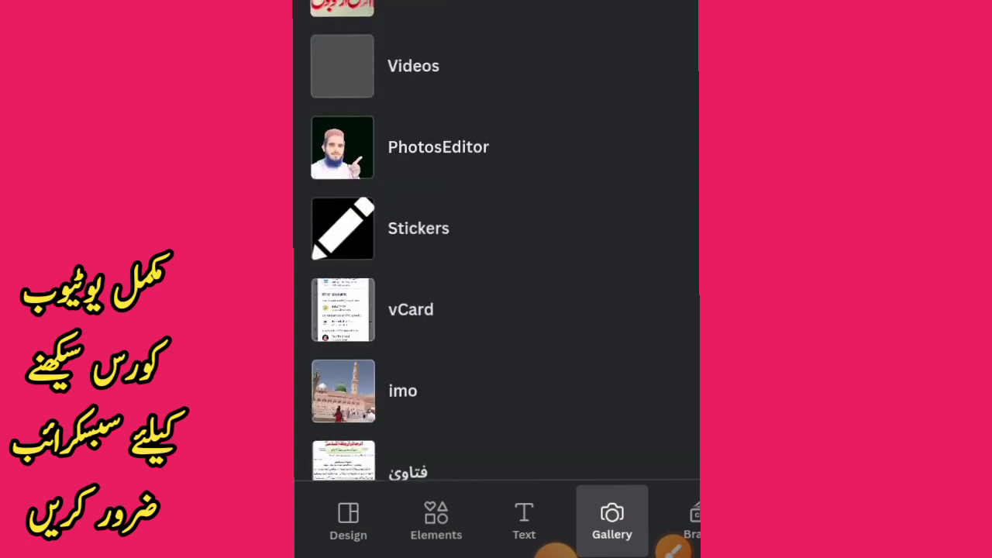
{"action": "left_click", "coordinate": [437, 147]}
{"action": "left_click", "coordinate": [369, 33]}
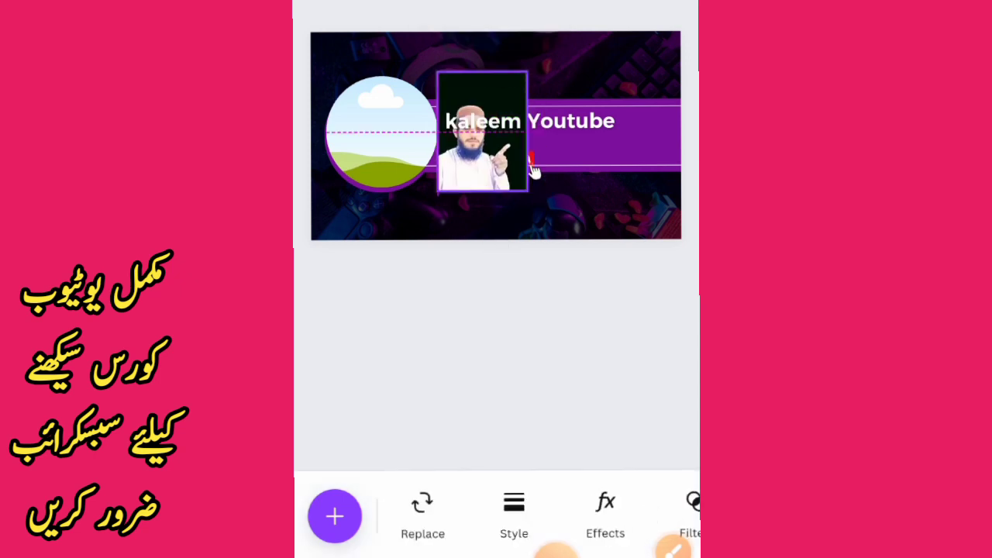
- Drop the added creator photo into the banner's left circle frame so it fills it
{"action": "left_click_drag", "start_coordinate": [495, 135], "coordinate": [393, 124]}
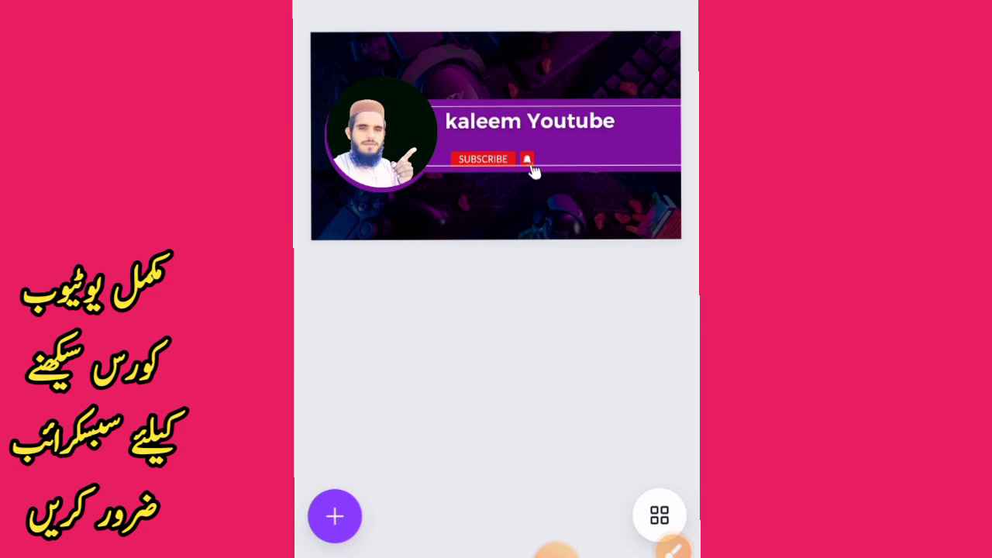
{"action": "left_click", "coordinate": [530, 121]}
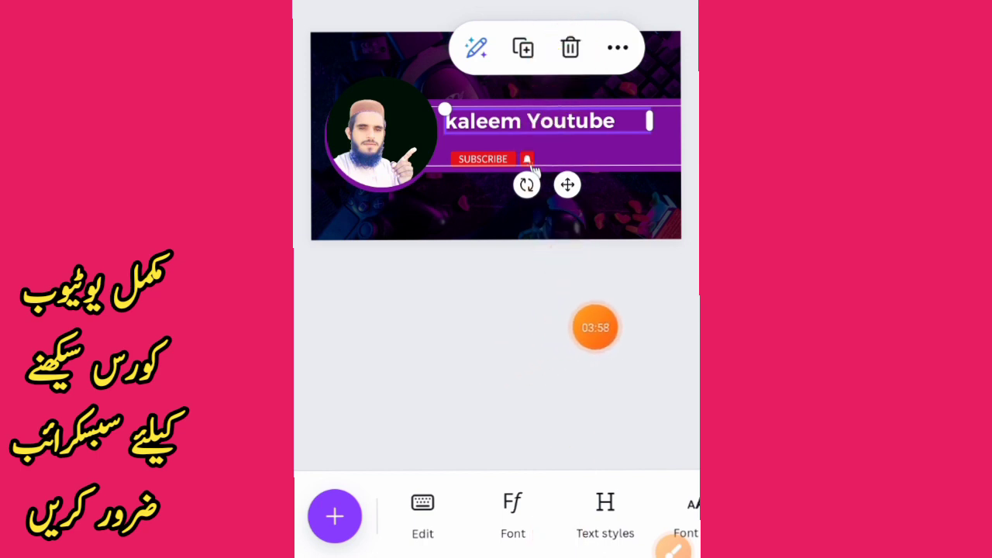
- Replace the title text with the creator's channel name followed by 'YouTube'
{"action": "left_click", "coordinate": [423, 515]}
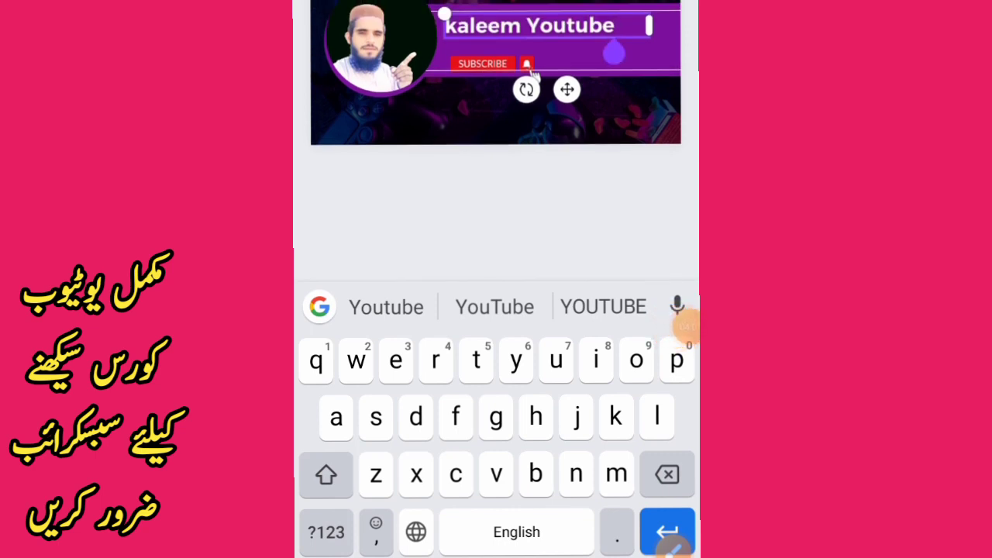
{"action": "key", "text": "BackSpace"}
{"action": "key", "text": "BackSpace"}
{"action": "key", "text": "BackSpace"}
{"action": "key", "text": "BackSpace"}
{"action": "key", "text": "BackSpace"}
{"action": "key", "text": "BackSpace"}
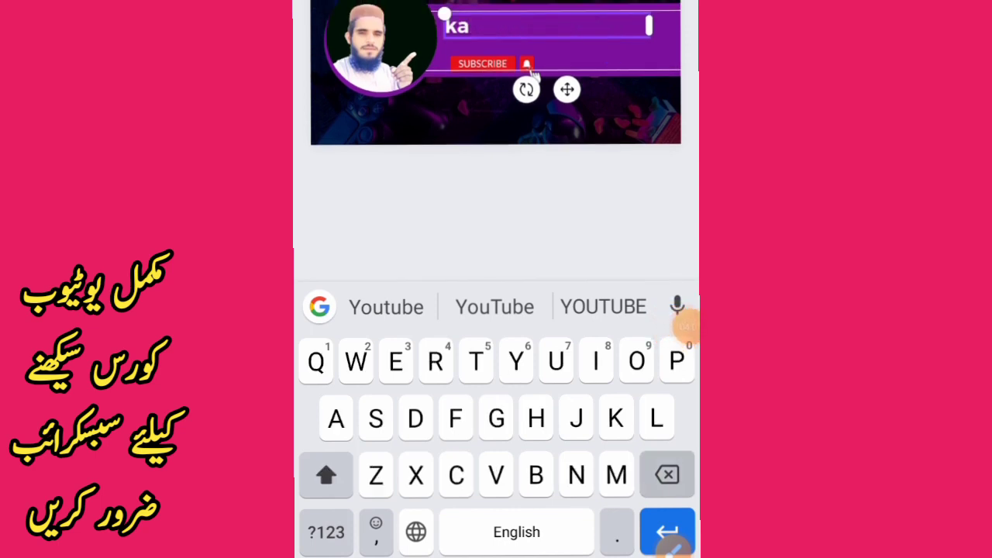
{"action": "key", "text": "BackSpace"}
{"action": "key", "text": "BackSpace"}
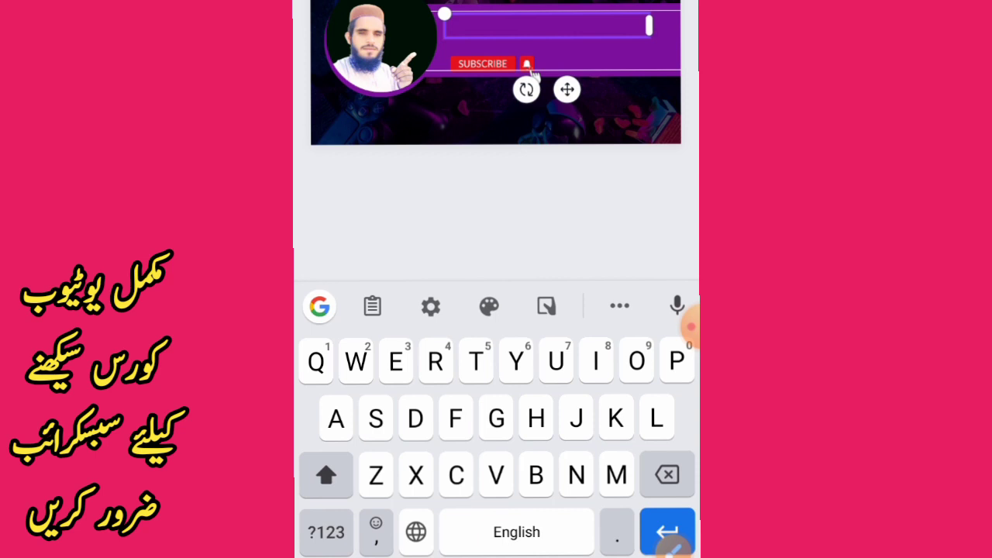
{"action": "type", "text": "Ka"}
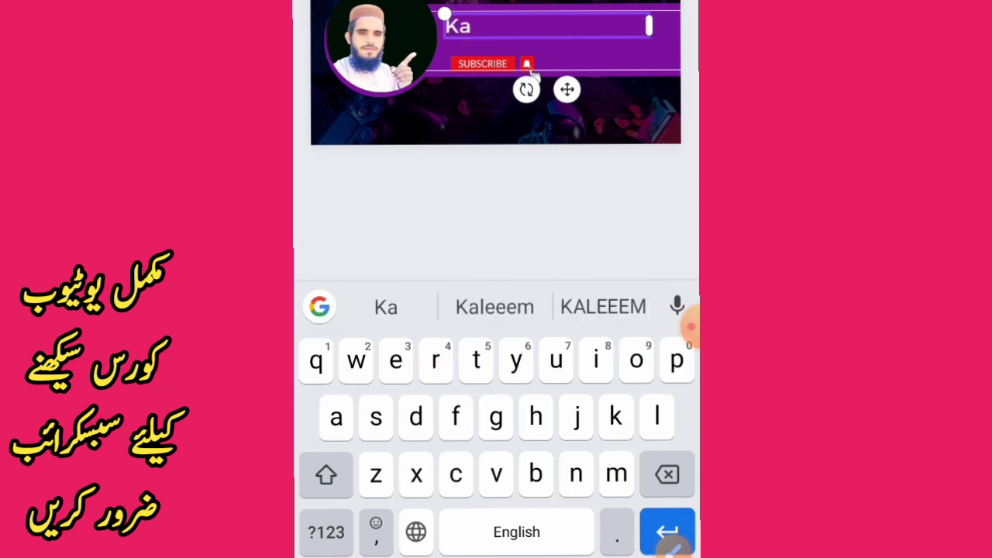
{"action": "left_click", "coordinate": [494, 307]}
{"action": "left_click", "coordinate": [386, 307]}
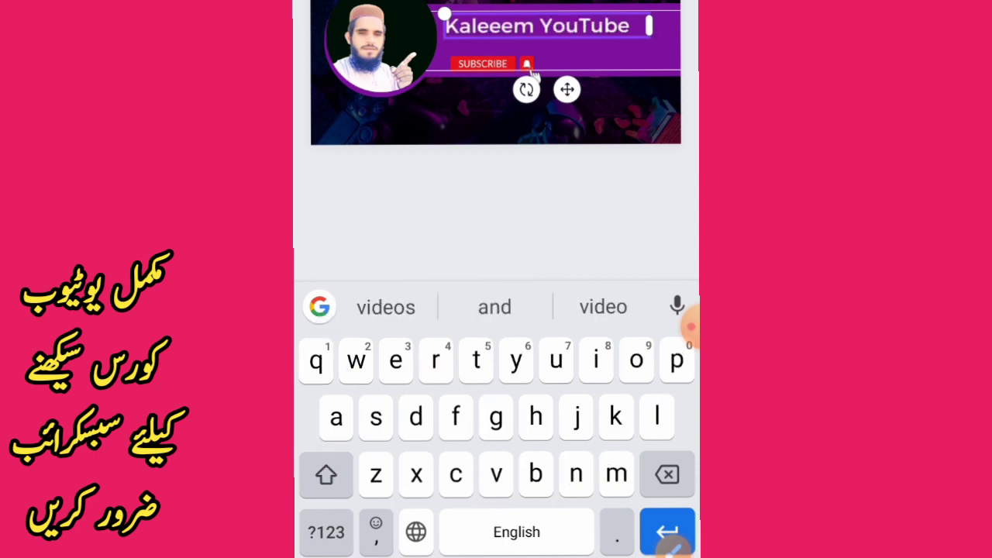
{"action": "key", "text": "Escape"}
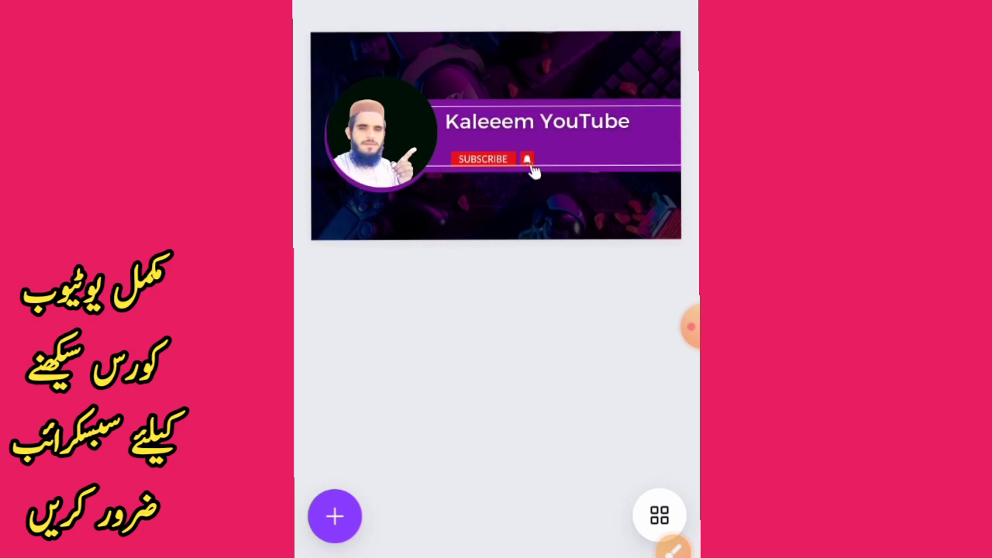
- Bring up the Text panel with default styles like Add a heading and recently used text
{"action": "left_click", "coordinate": [496, 209]}
{"action": "key", "text": "Escape"}
{"action": "left_click", "coordinate": [532, 169]}
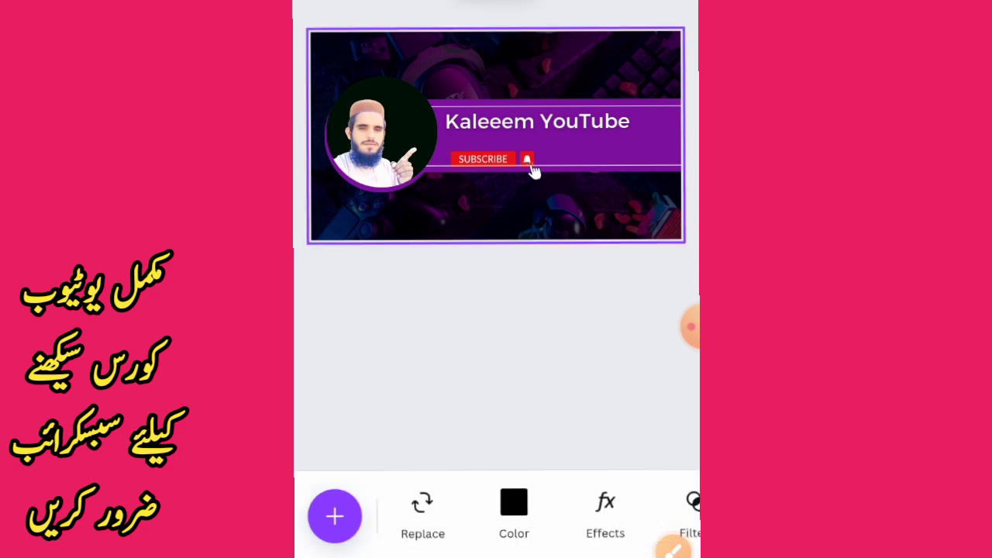
{"action": "key", "text": "Escape"}
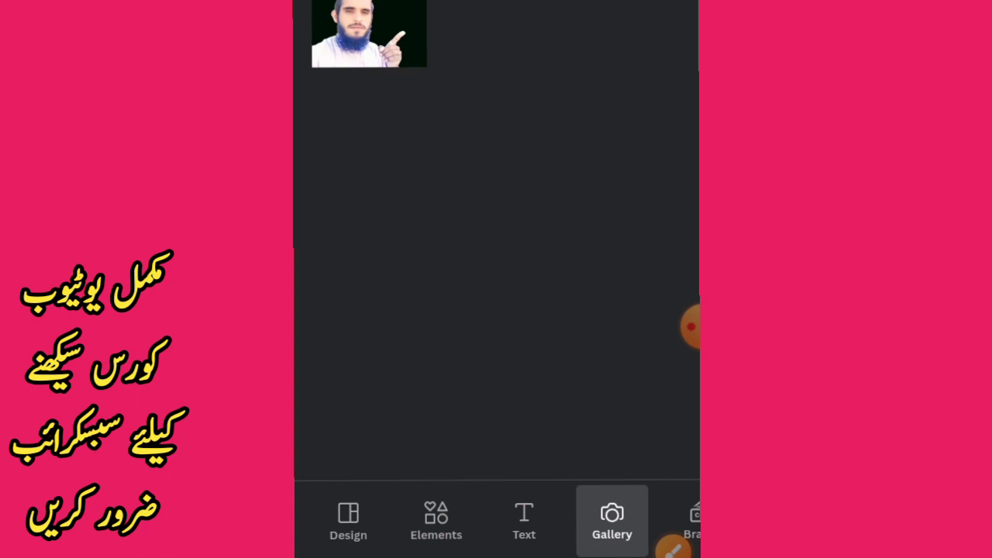
{"action": "mouse_move", "coordinate": [672, 549]}
{"action": "left_mouse_down"}
{"action": "mouse_move", "coordinate": [664, 350]}
{"action": "mouse_move", "coordinate": [673, 359]}
{"action": "left_mouse_up"}
{"action": "left_click", "coordinate": [523, 521]}
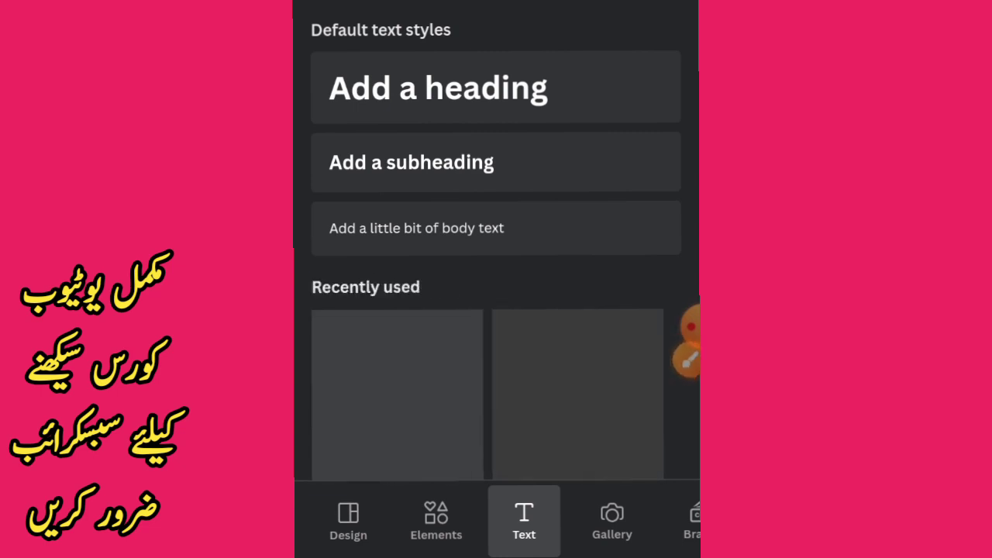
- Add a heading reading 'Tech channel' to the banner beneath the channel name
{"action": "left_click", "coordinate": [438, 88]}
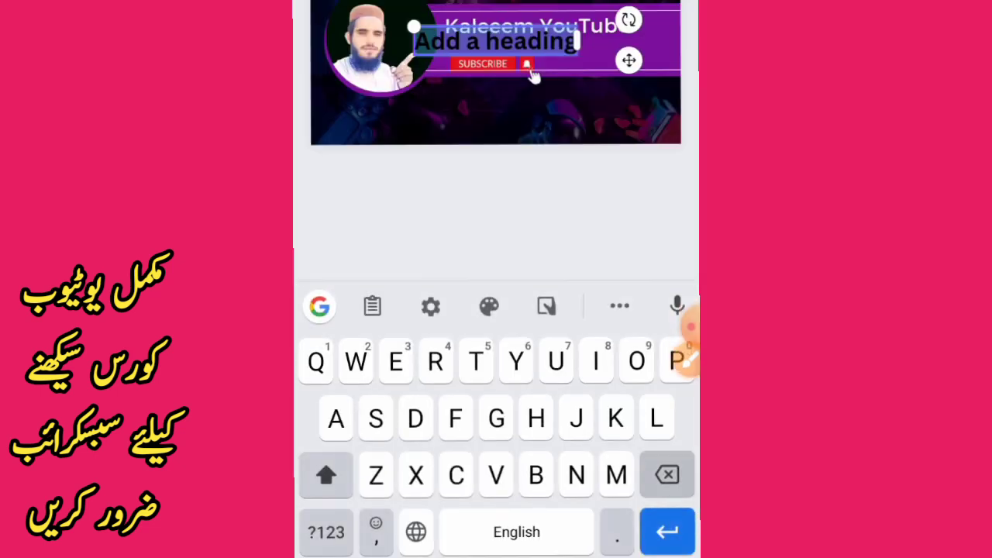
{"action": "key", "text": "BackSpace"}
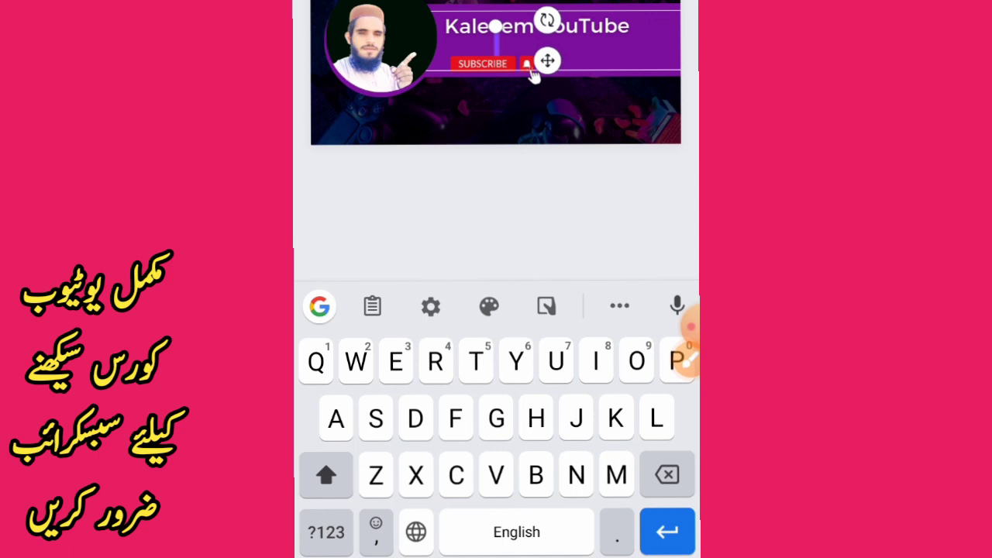
{"action": "type", "text": "Te"}
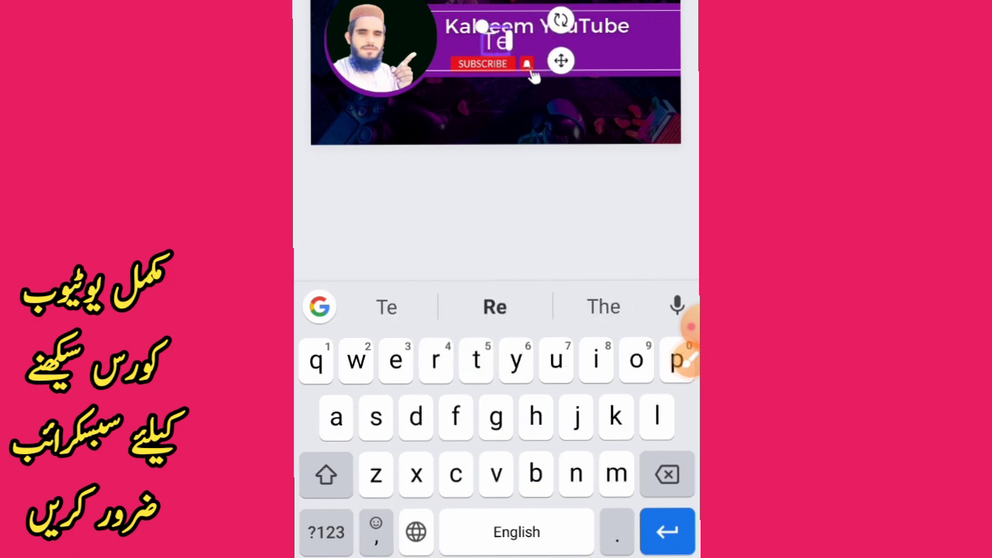
{"action": "type", "text": "ch "}
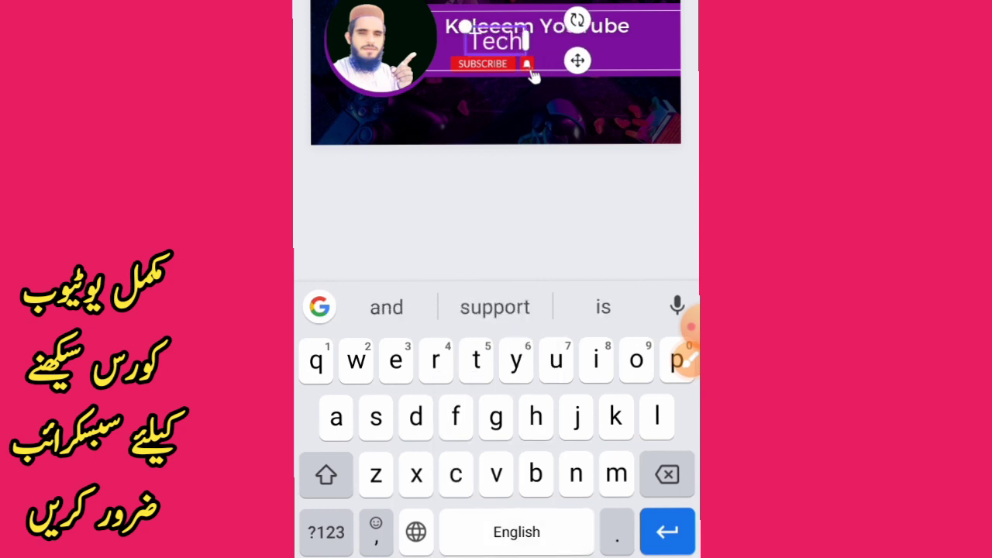
{"action": "type", "text": "chan"}
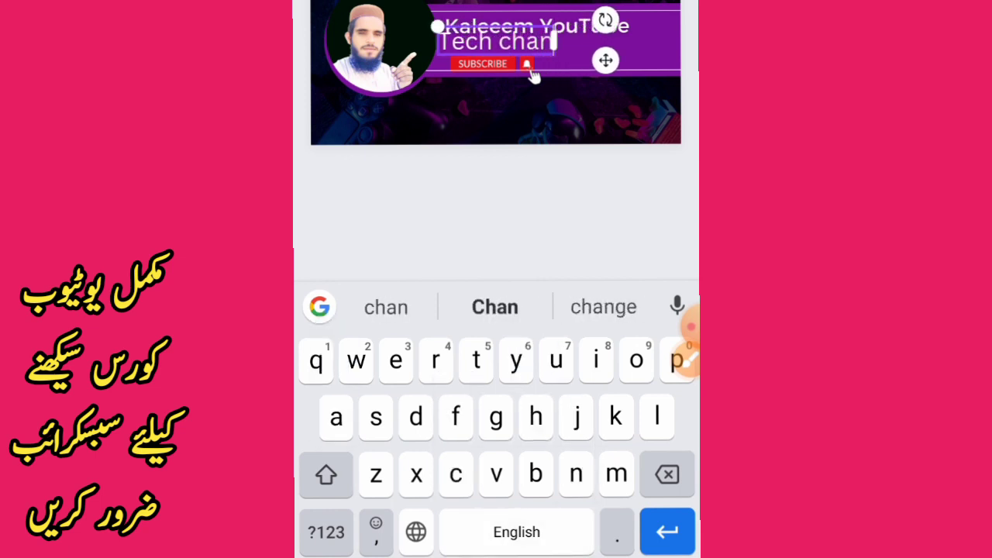
{"action": "type", "text": "nel"}
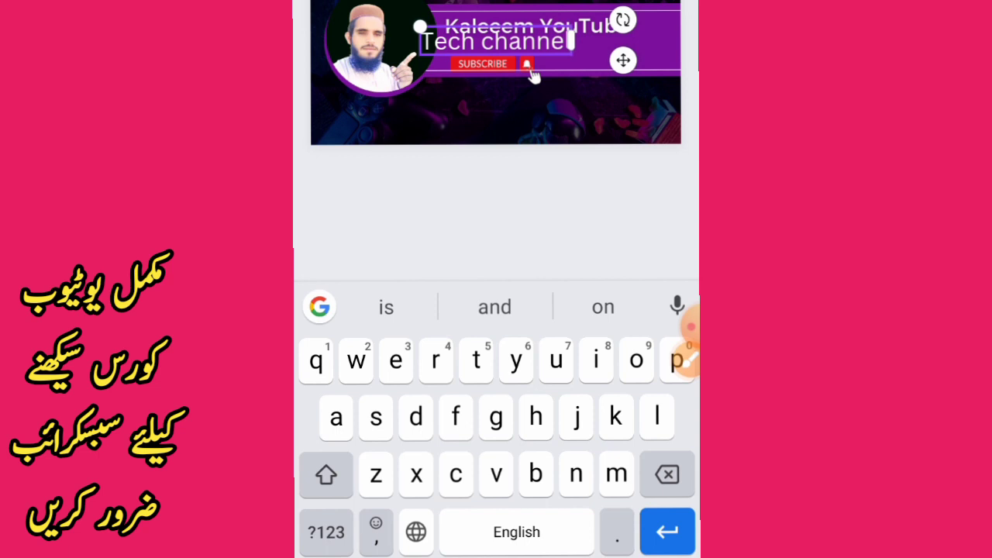
{"action": "key", "text": "Escape"}
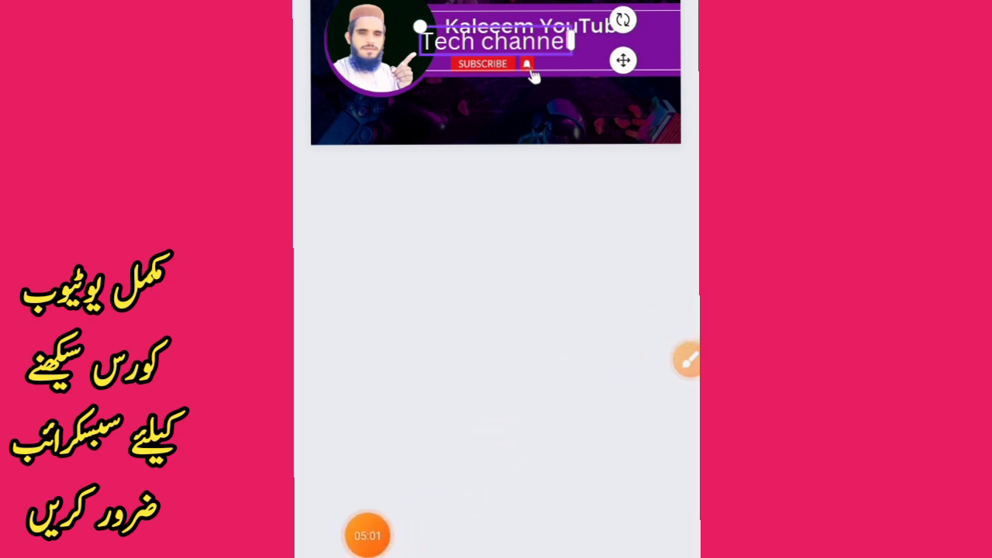
{"action": "left_click_drag", "start_coordinate": [686, 358], "coordinate": [653, 535]}
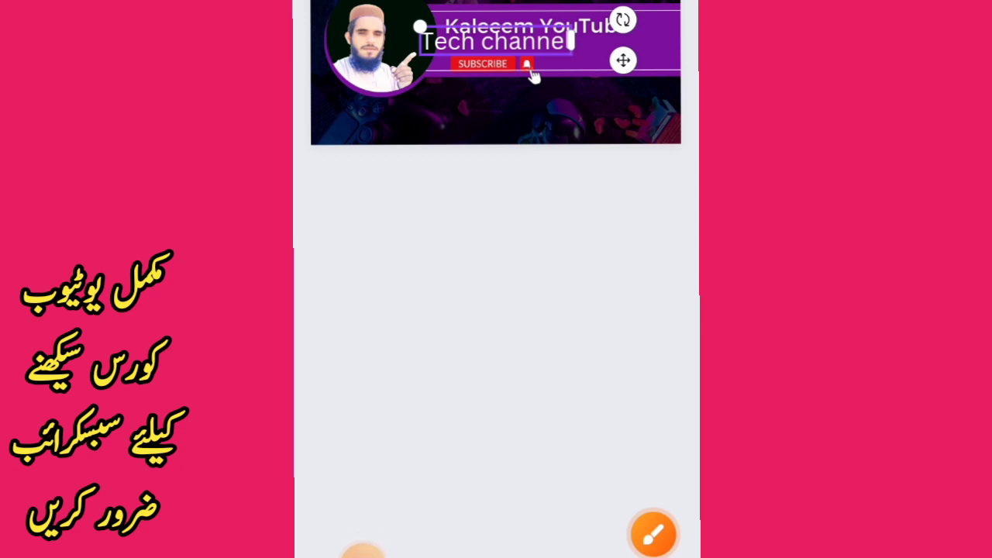
{"action": "key", "text": "Escape"}
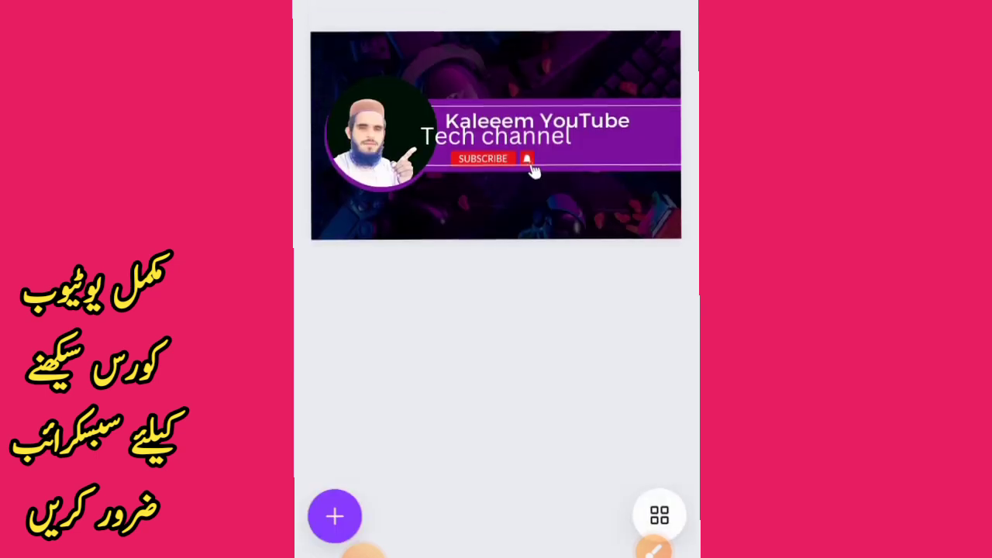
- Select the Tech channel text and browse its font choices without changing the font
{"action": "left_click", "coordinate": [496, 136]}
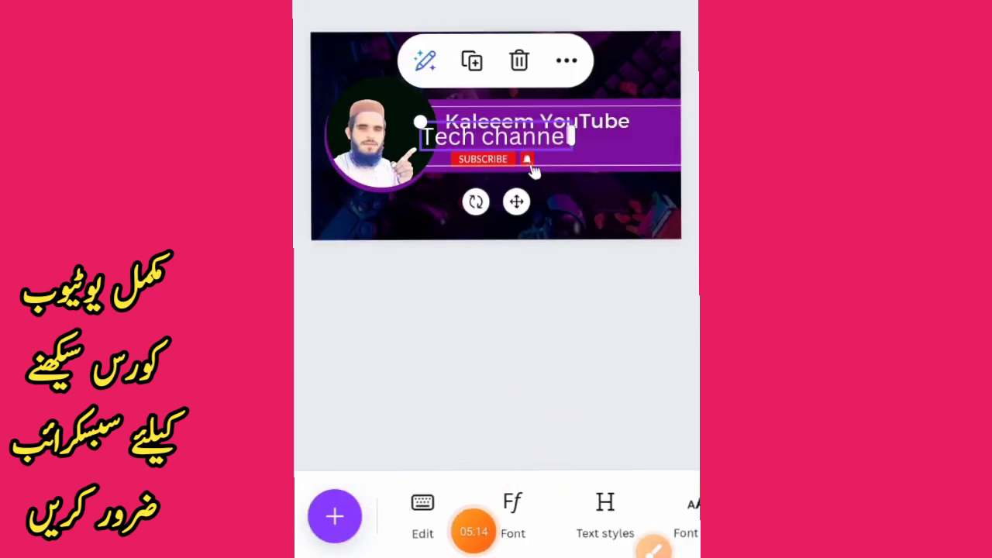
{"action": "left_click", "coordinate": [512, 515]}
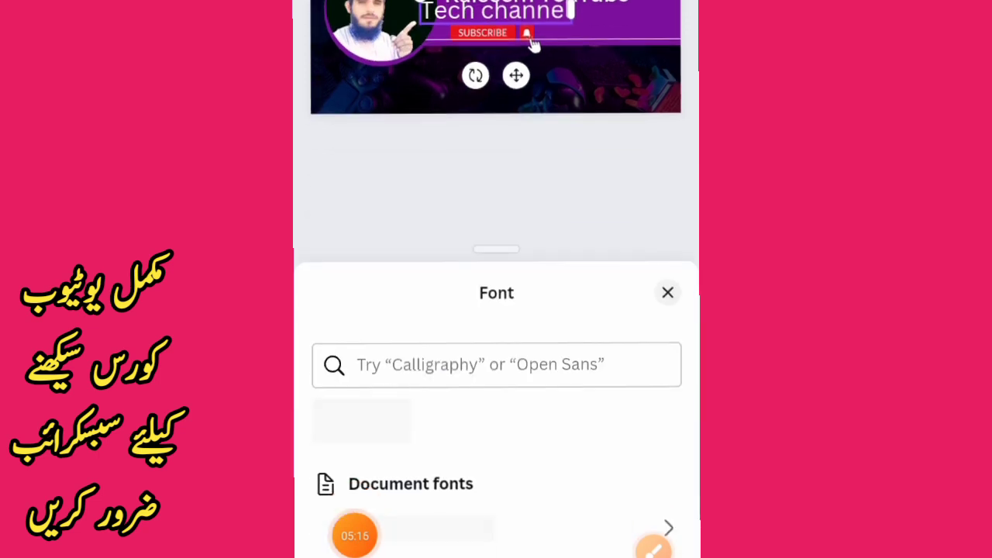
{"action": "scroll", "coordinate": [496, 434], "scroll_direction": "down", "scroll_amount": 3}
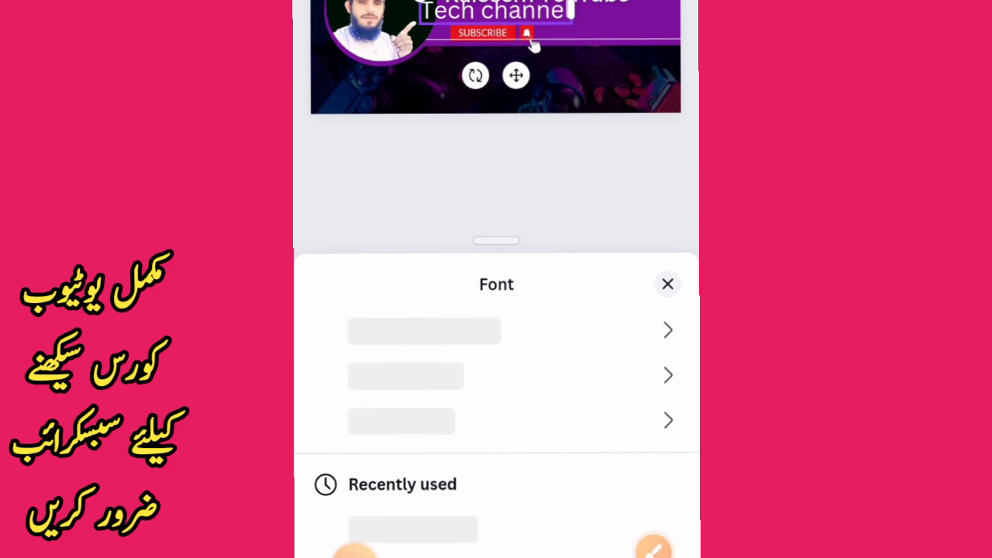
{"action": "key", "text": "Escape"}
{"action": "scroll", "coordinate": [504, 515], "scroll_direction": "right", "scroll_amount": 3}
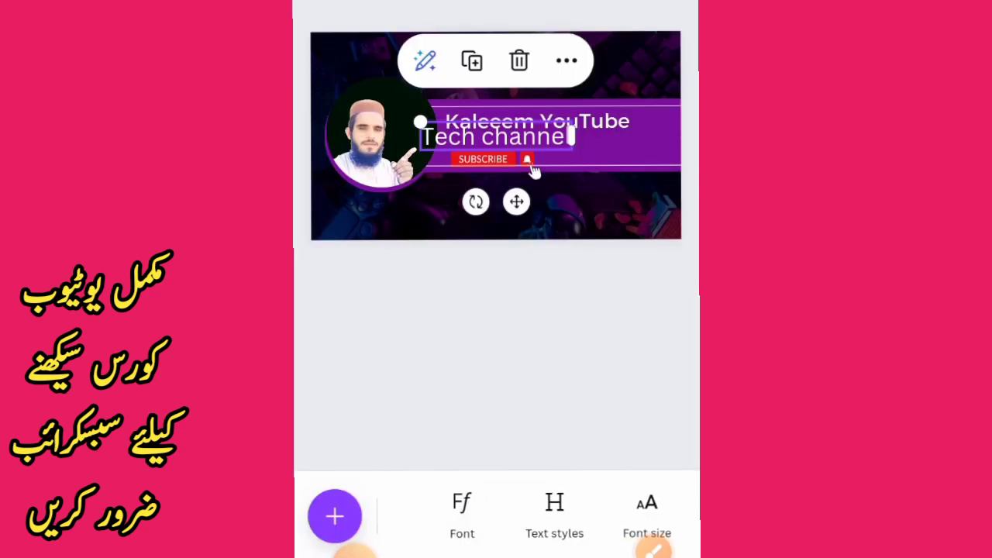
{"action": "scroll", "coordinate": [534, 515], "scroll_direction": "right", "scroll_amount": 3}
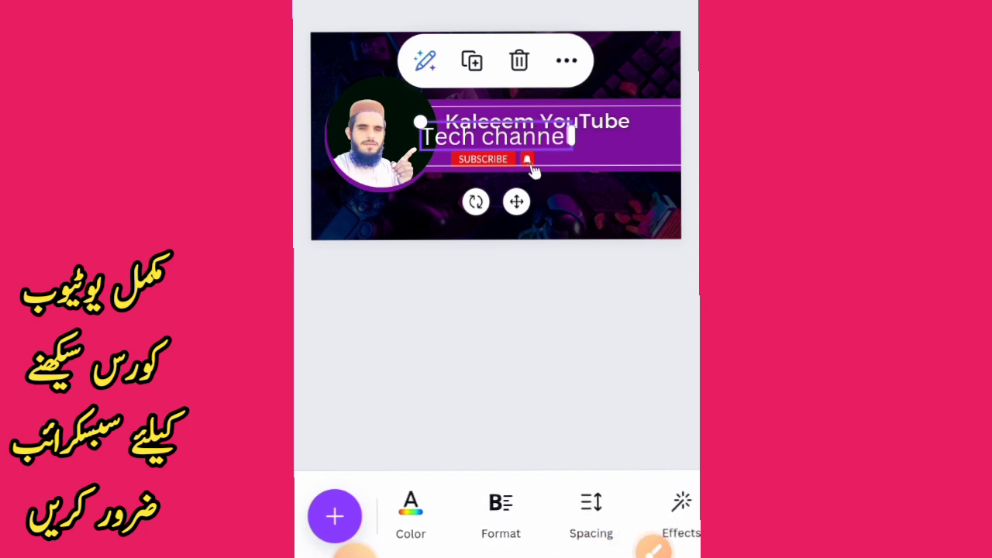
{"action": "scroll", "coordinate": [535, 516], "scroll_direction": "right", "scroll_amount": 2}
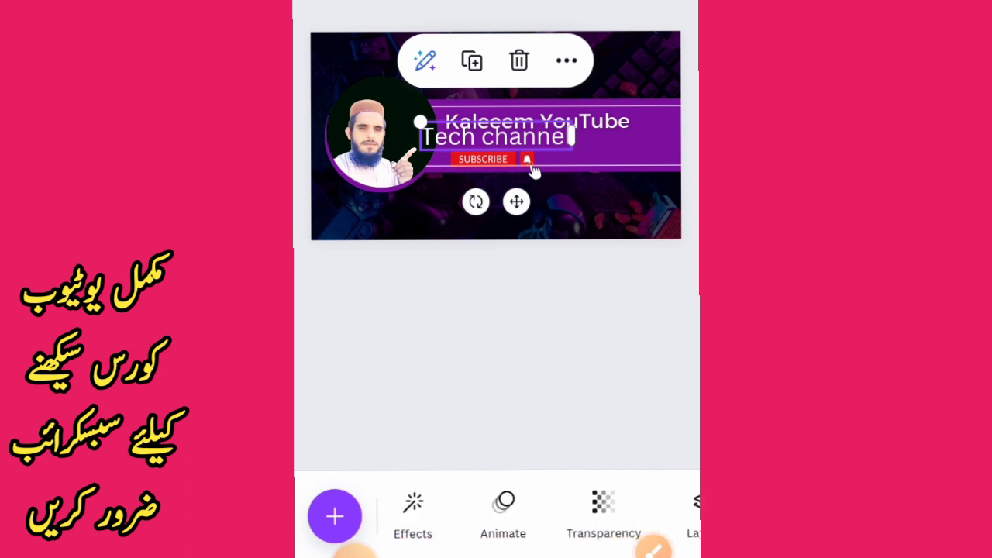
{"action": "scroll", "coordinate": [534, 515], "scroll_direction": "right", "scroll_amount": 2}
{"action": "scroll", "coordinate": [535, 515], "scroll_direction": "right", "scroll_amount": 2}
{"action": "scroll", "coordinate": [534, 515], "scroll_direction": "left", "scroll_amount": 2}
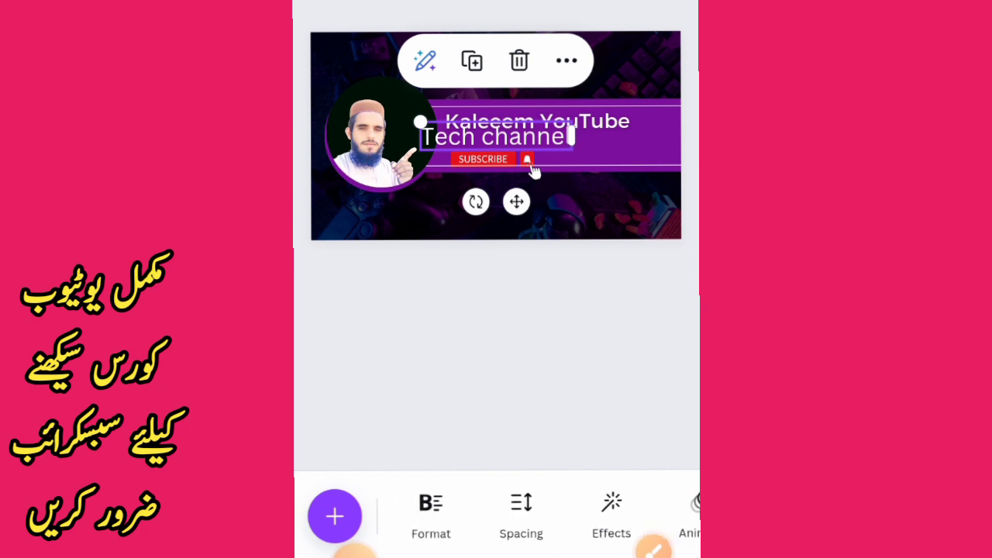
{"action": "scroll", "coordinate": [534, 515], "scroll_direction": "left", "scroll_amount": 2}
{"action": "scroll", "coordinate": [534, 515], "scroll_direction": "left", "scroll_amount": 2}
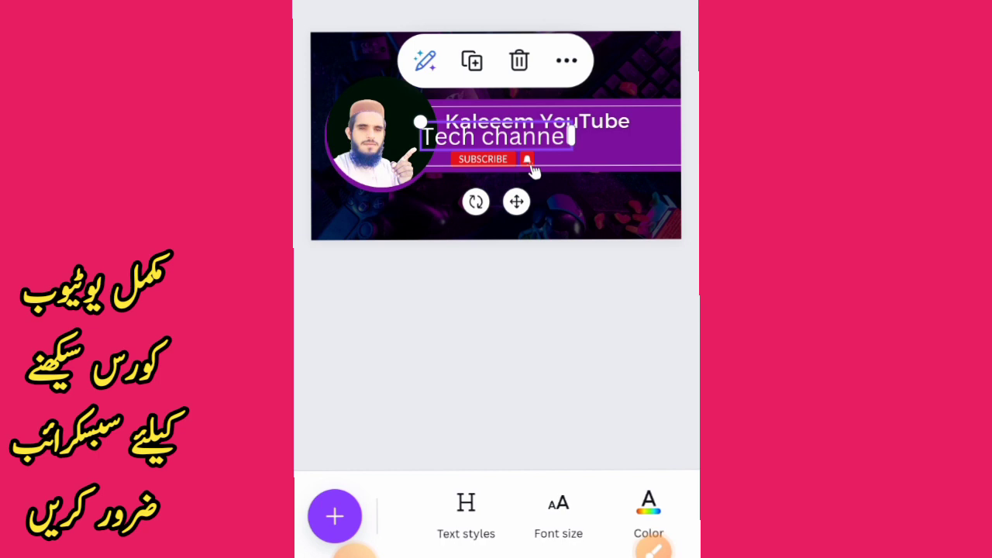
- Reduce Tech channel to font size 84 and move it just below the channel name
{"action": "left_click", "coordinate": [558, 512]}
{"action": "left_click_drag", "start_coordinate": [625, 535], "coordinate": [526, 535]}
{"action": "left_click_drag", "start_coordinate": [493, 88], "coordinate": [500, 98]}
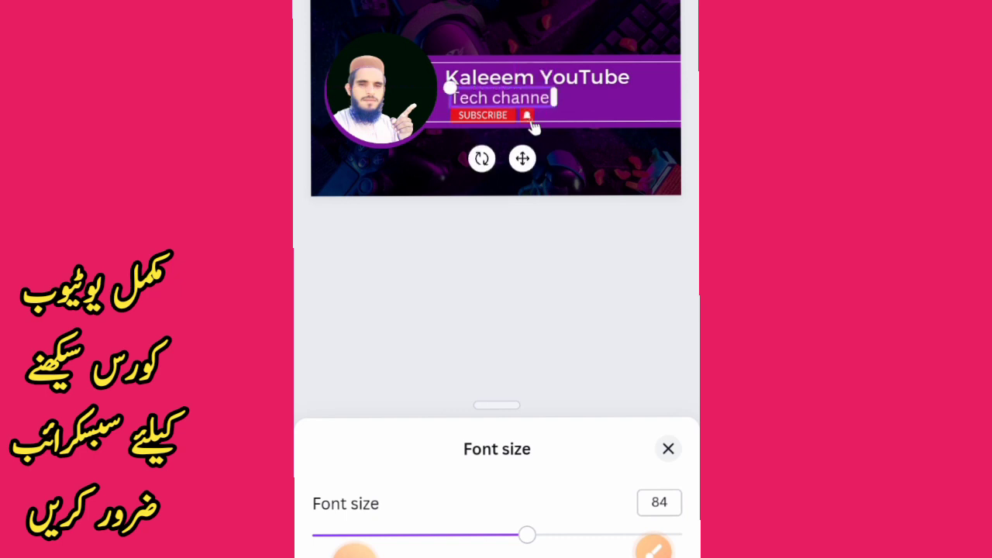
{"action": "left_click", "coordinate": [668, 449]}
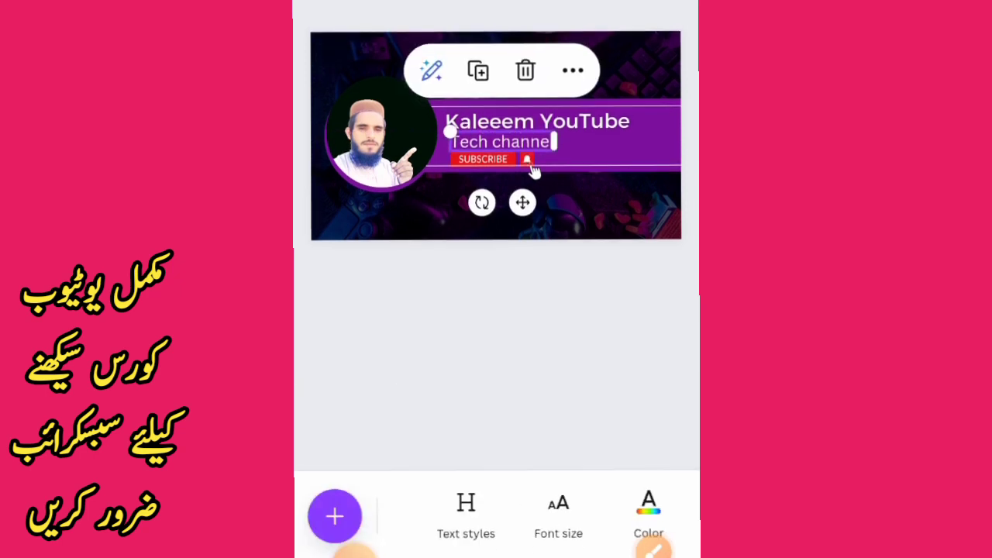
{"action": "key", "text": "Escape"}
- Enlarge the Subscribe button and bell and place them beside 'Tech channel' on one line
{"action": "left_click", "coordinate": [514, 165]}
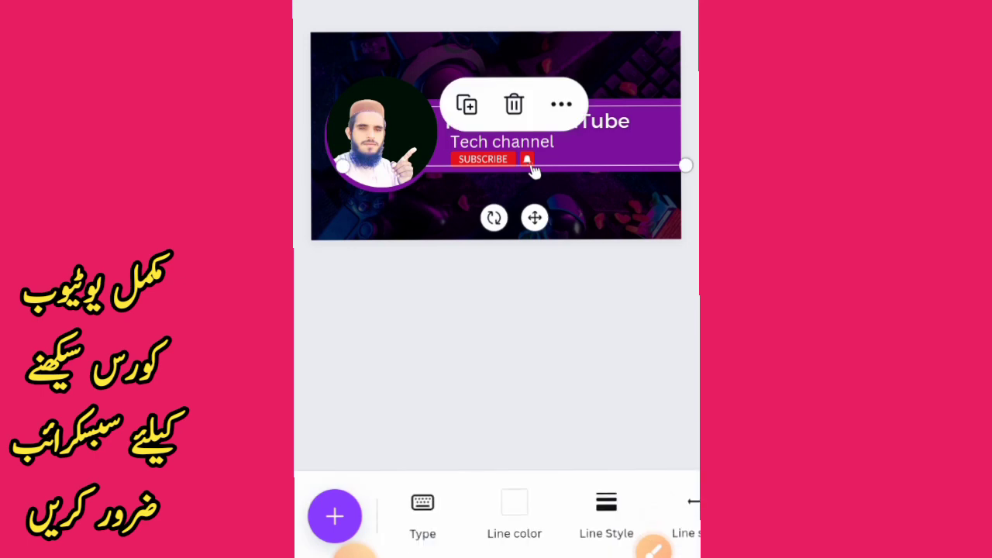
{"action": "mouse_move", "coordinate": [533, 171]}
{"action": "left_mouse_down"}
{"action": "mouse_move", "coordinate": [595, 124]}
{"action": "mouse_move", "coordinate": [644, 171]}
{"action": "mouse_move", "coordinate": [688, 173]}
{"action": "mouse_move", "coordinate": [695, 159]}
{"action": "mouse_move", "coordinate": [664, 163]}
{"action": "left_mouse_up"}
{"action": "left_click", "coordinate": [492, 123]}
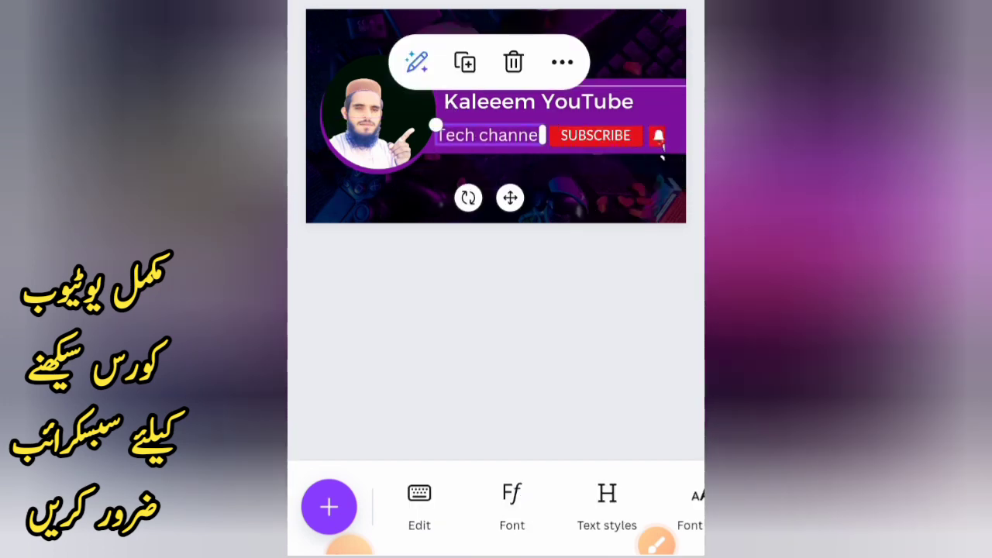
{"action": "key", "text": "Escape"}
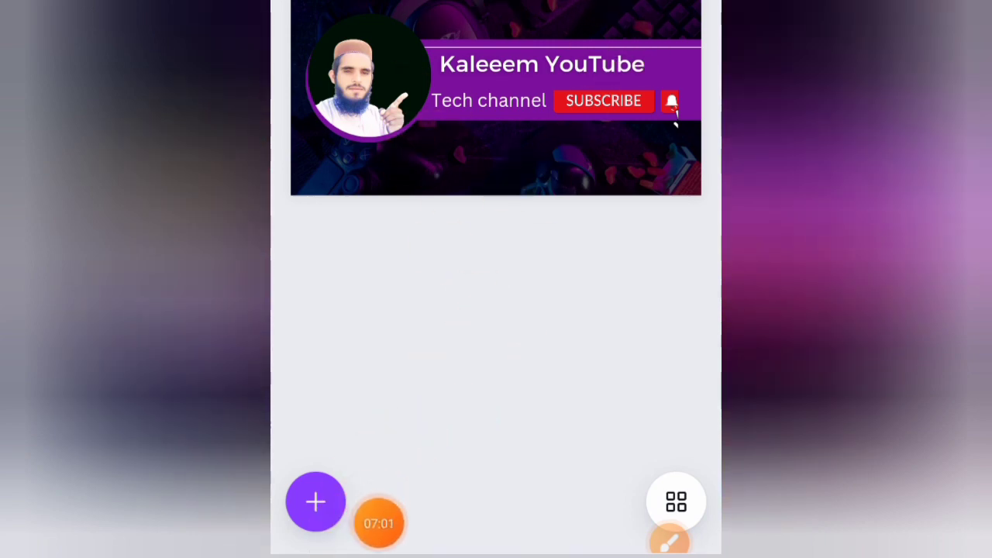
{"action": "left_click", "coordinate": [496, 100]}
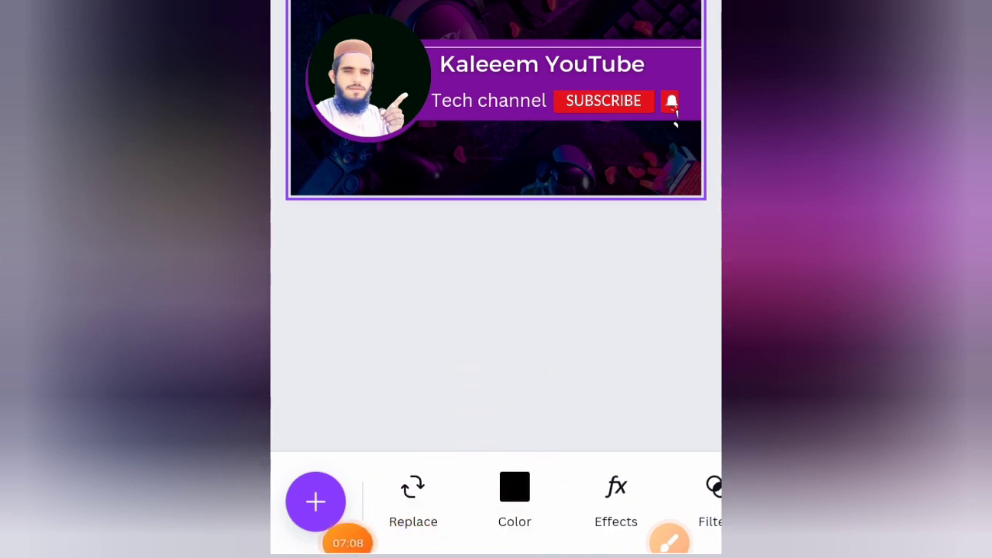
{"action": "key", "text": "Escape"}
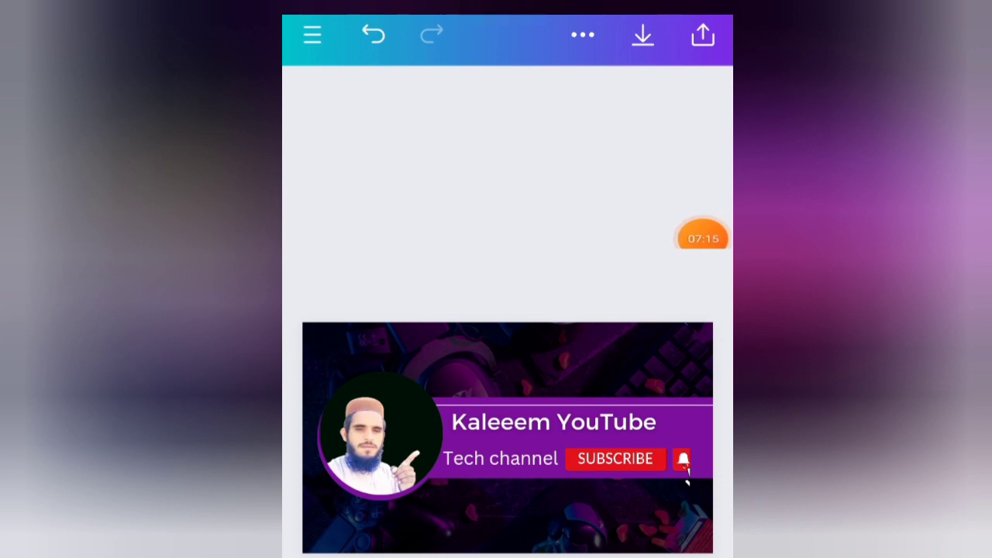
- Open the Share sheet for the finished purple banner, showing Download, Share link, Invite and Present
{"action": "left_click", "coordinate": [702, 35]}
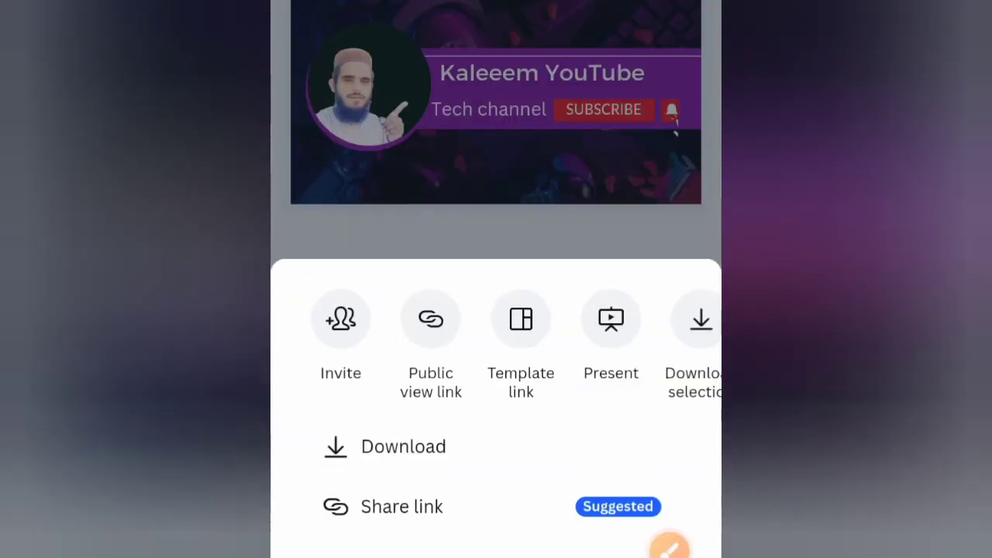
{"action": "mouse_move", "coordinate": [671, 546]}
{"action": "left_mouse_down"}
{"action": "mouse_move", "coordinate": [671, 525]}
{"action": "mouse_move", "coordinate": [651, 533]}
{"action": "left_mouse_up"}
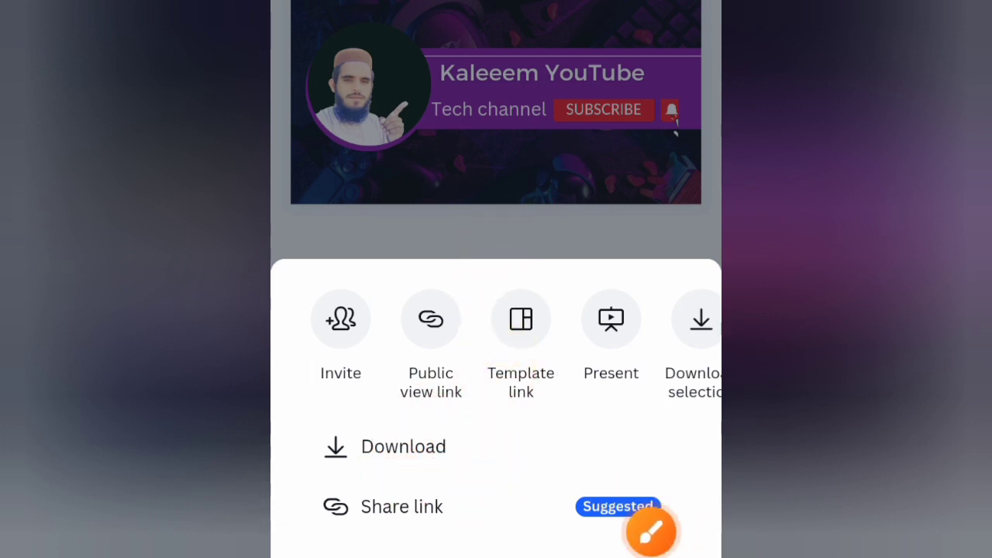